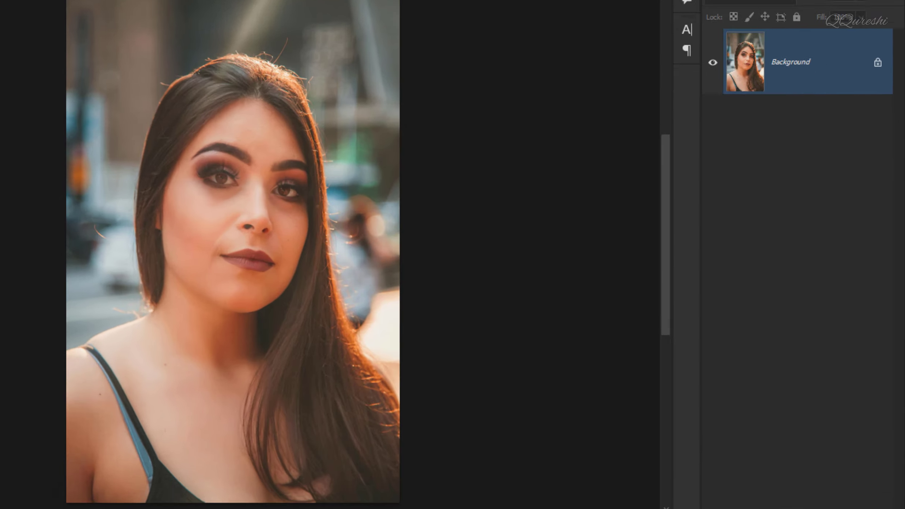
# - Add a Levels adjustment layer and set its auto colour correction algorithm to Enhance Per Channel Contrast
pyautogui.click(840, 501)
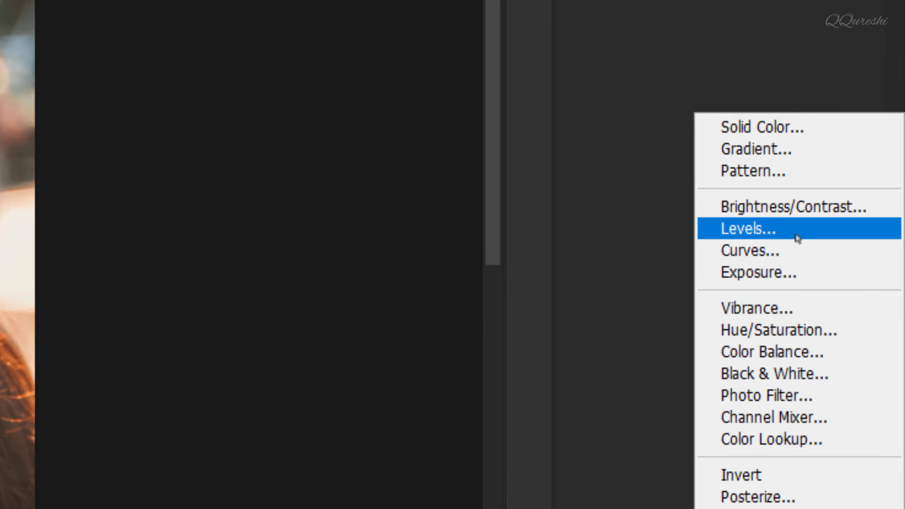
pyautogui.click(797, 236)
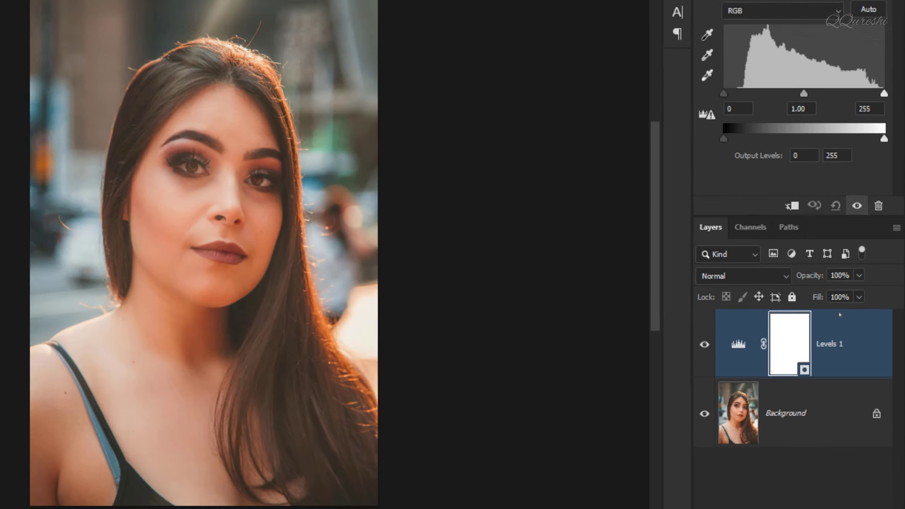
pyautogui.press('alt')
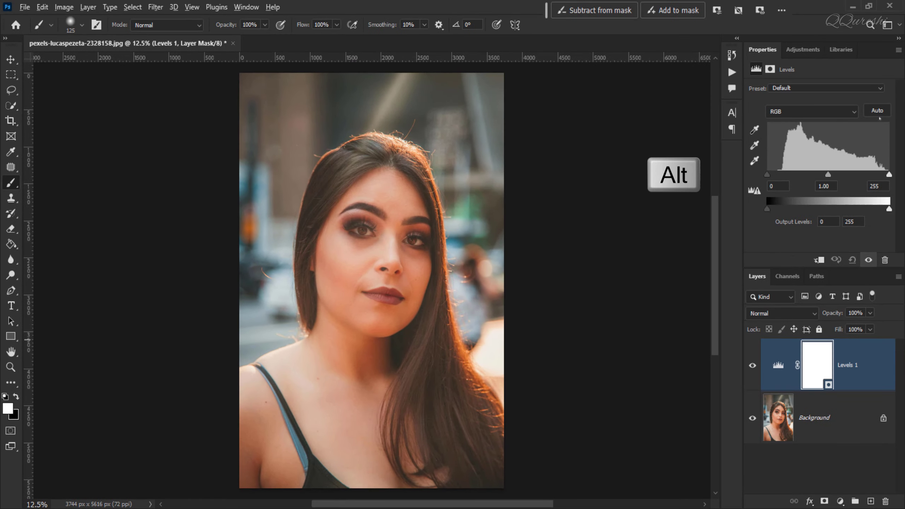
pyautogui.keyDown('alt'); pyautogui.click(877, 111); pyautogui.keyUp('alt')
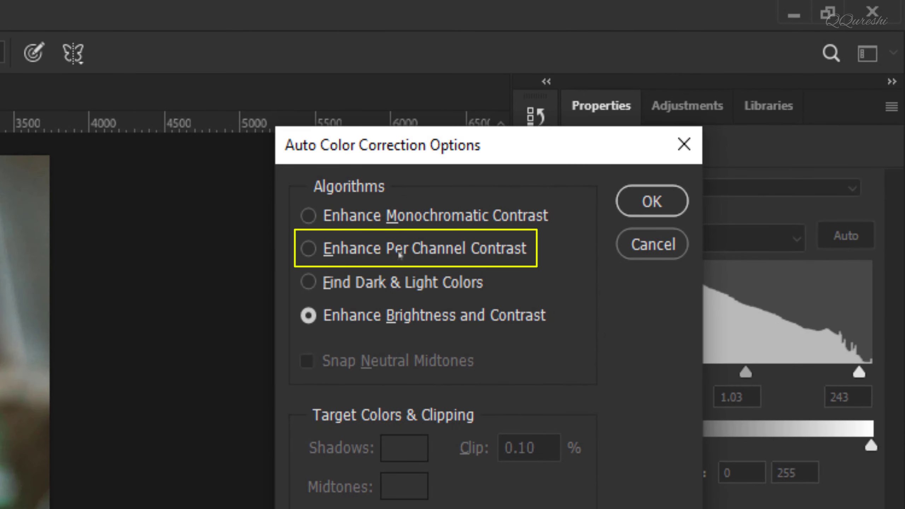
pyautogui.click(308, 249)
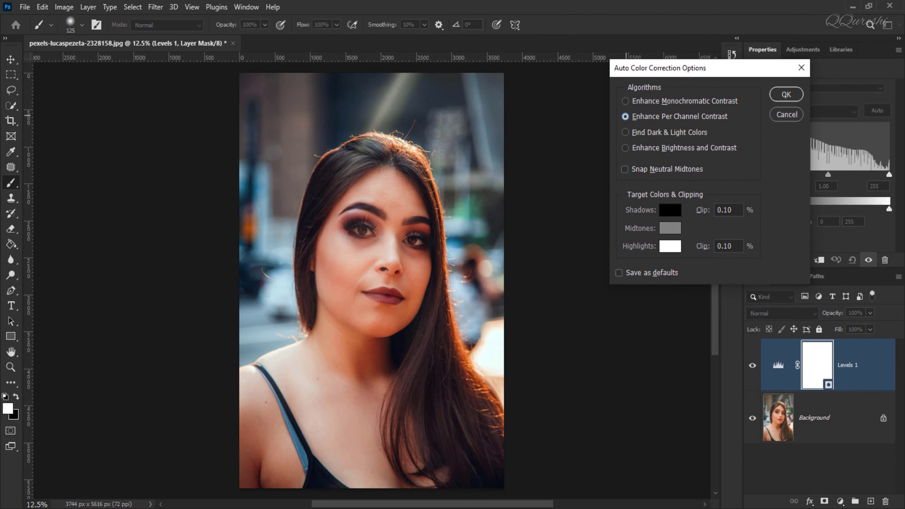
pyautogui.click(787, 94)
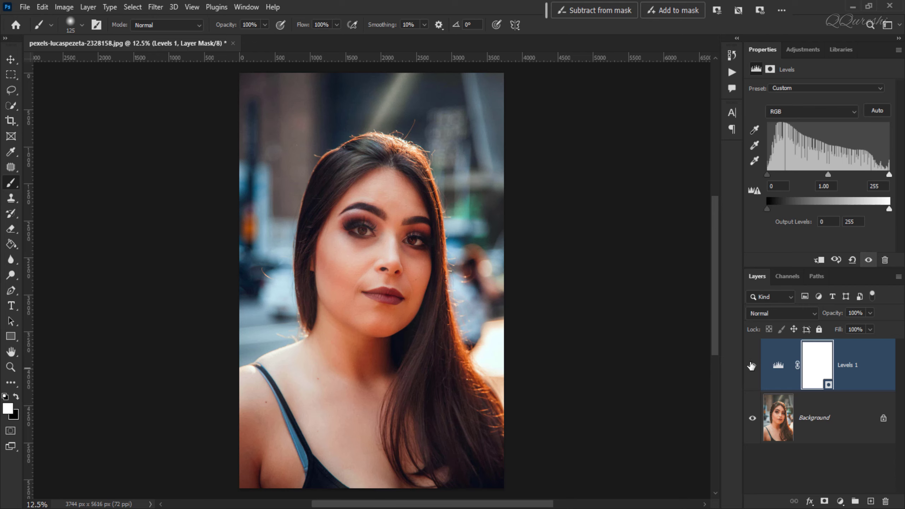
# - Compare the photo with and without the Levels adjustment, and merge the Levels layer into the Background
pyautogui.click(752, 366)
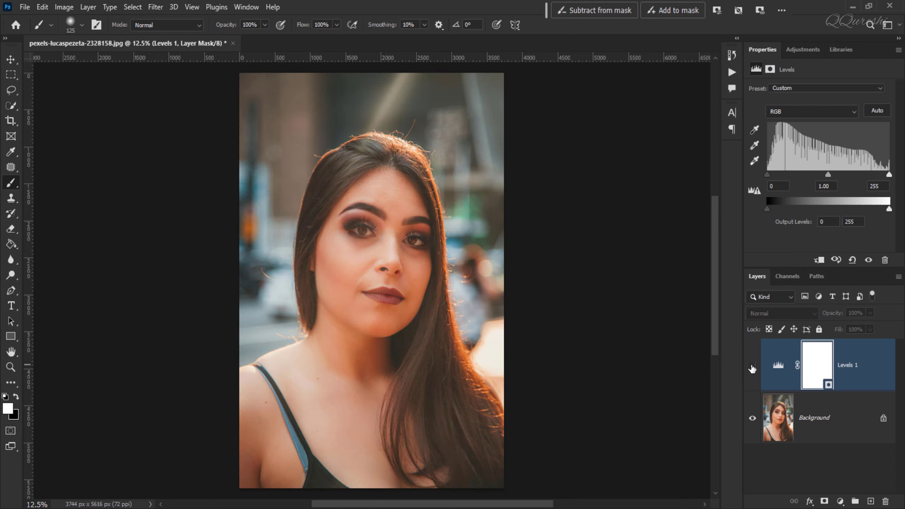
pyautogui.click(753, 366)
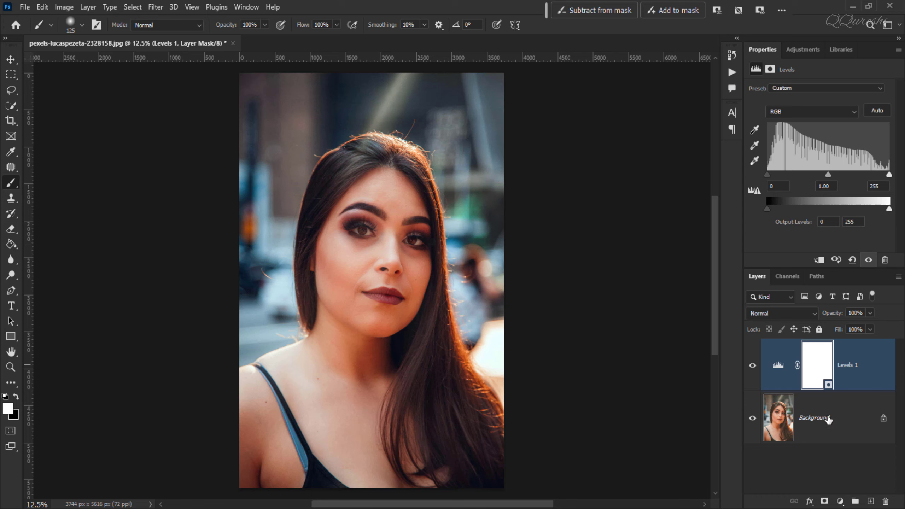
pyautogui.keyDown('shift'); pyautogui.click(828, 419); pyautogui.keyUp('shift')
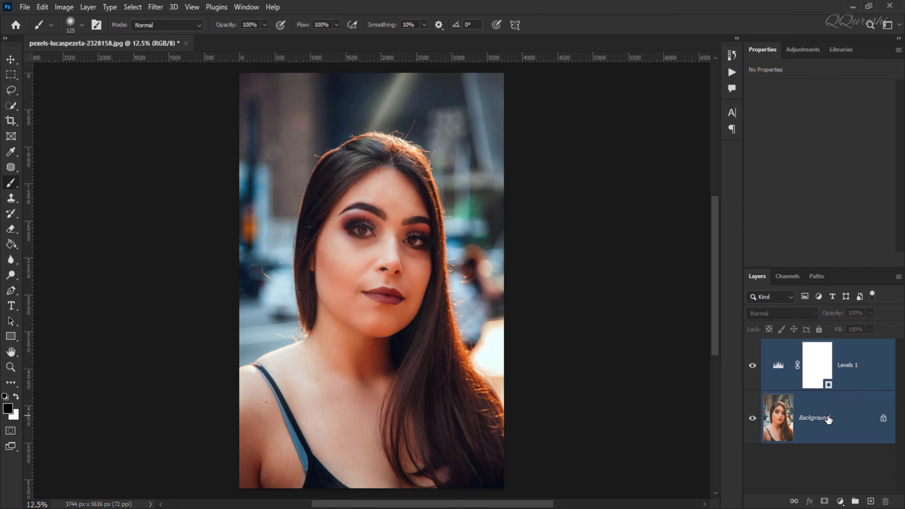
pyautogui.hotkey('ctrl', 'e')
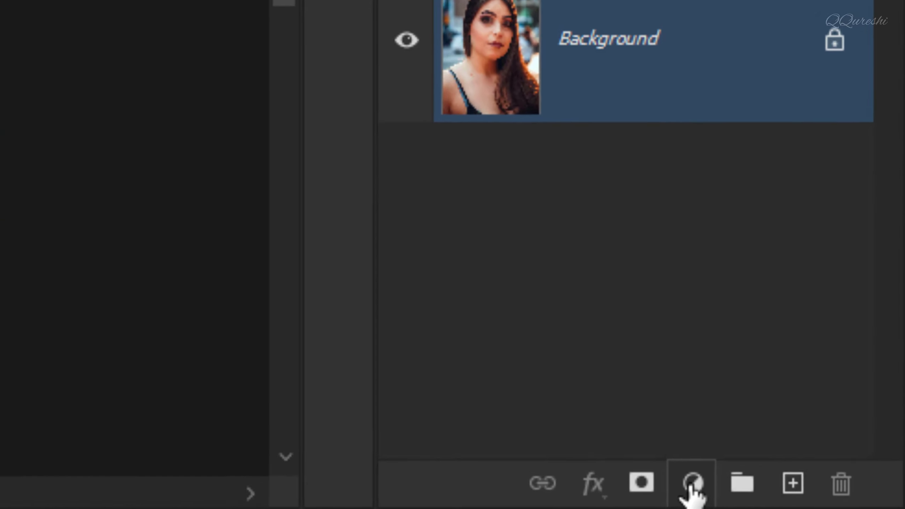
# - Add a Gradient Map adjustment layer using the Black, White preset from the Basics gradients
pyautogui.click(840, 501)
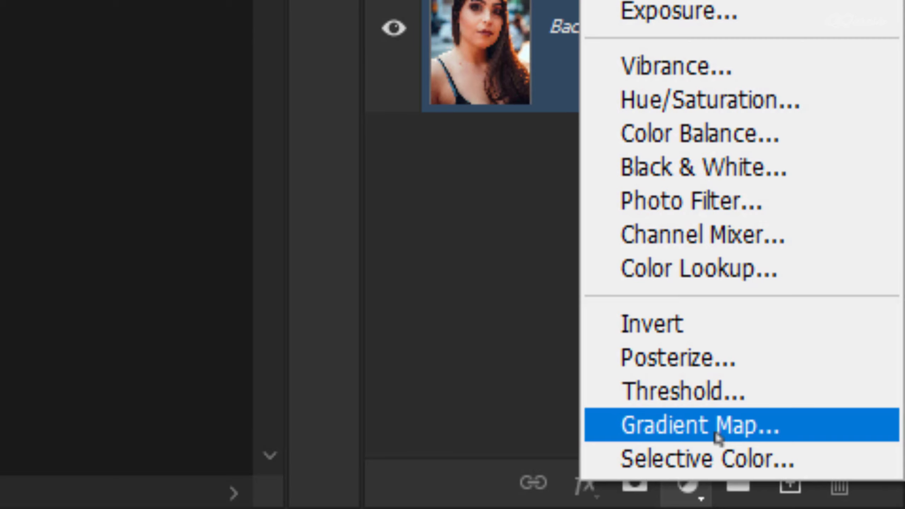
pyautogui.click(717, 437)
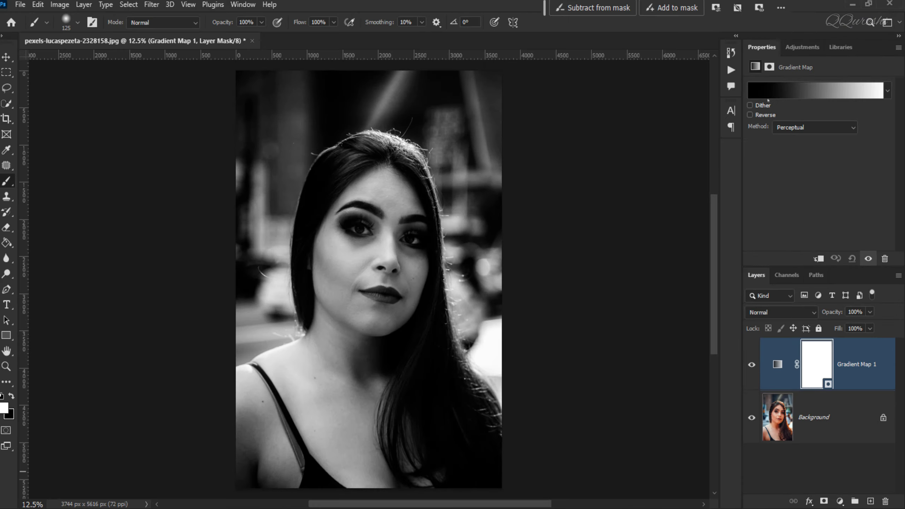
pyautogui.click(768, 94)
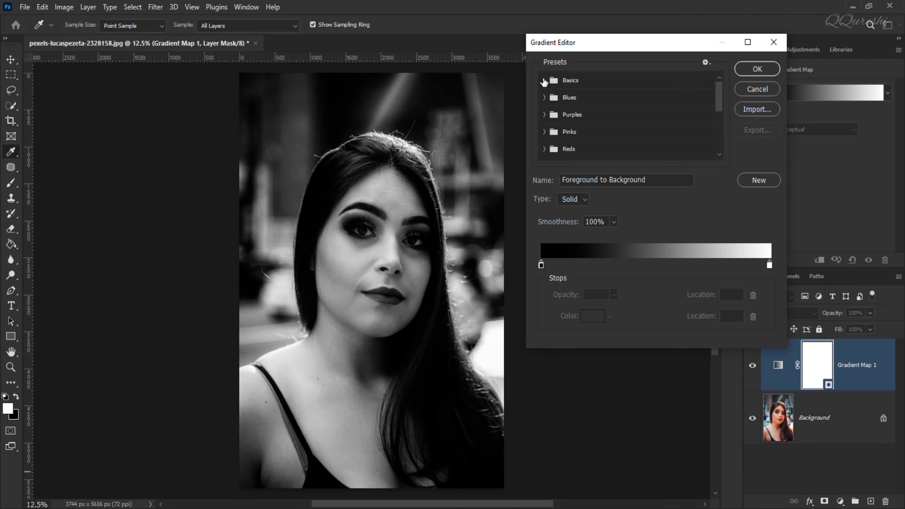
pyautogui.click(544, 81)
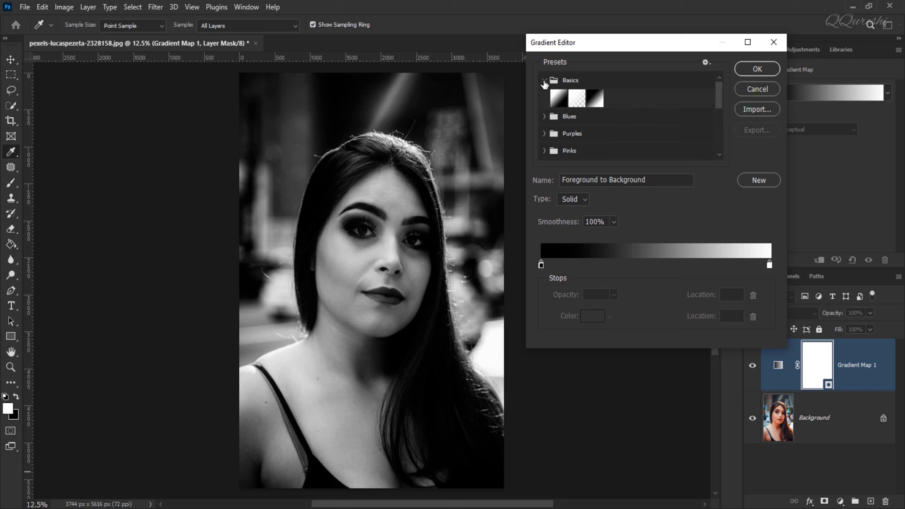
pyautogui.click(598, 101)
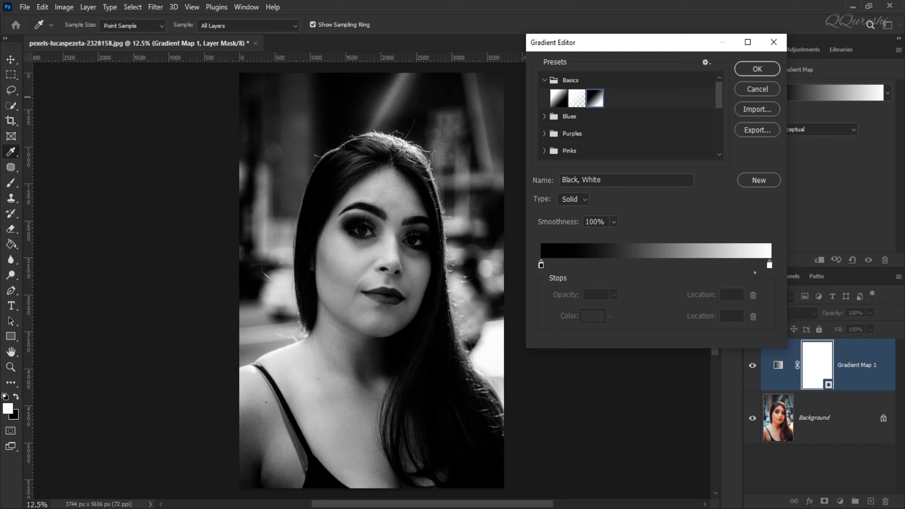
pyautogui.click(758, 68)
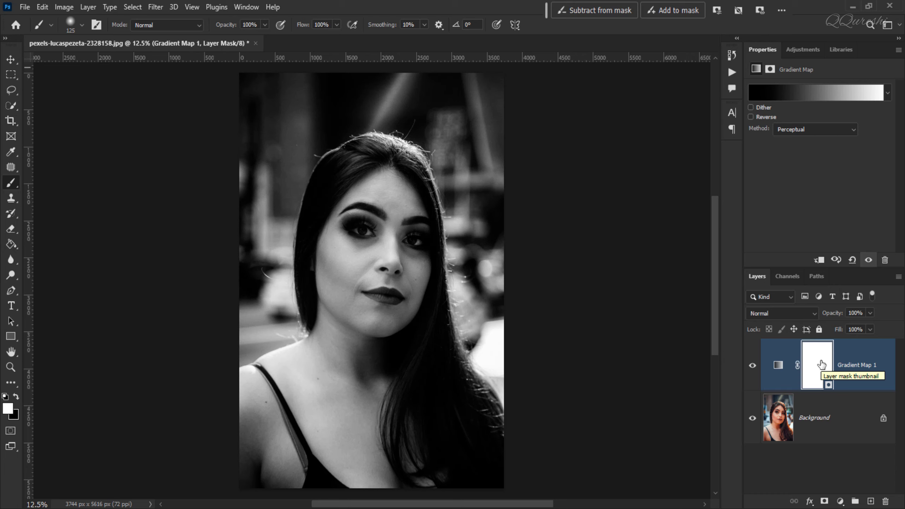
# - Apply the merged RGB image to the Gradient Map's layer mask with Multiply blending at 100% opacity, and compare the photo with and without the layer
pyautogui.click(821, 364)
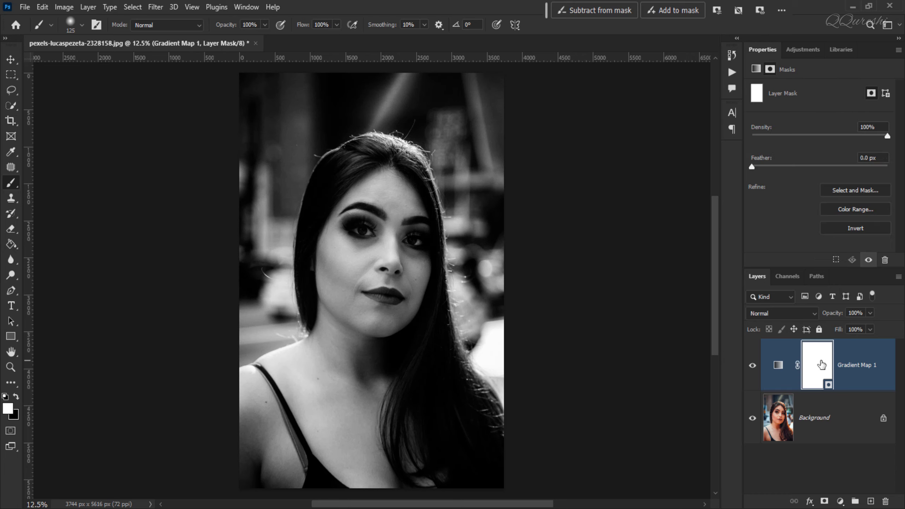
pyautogui.click(57, 8)
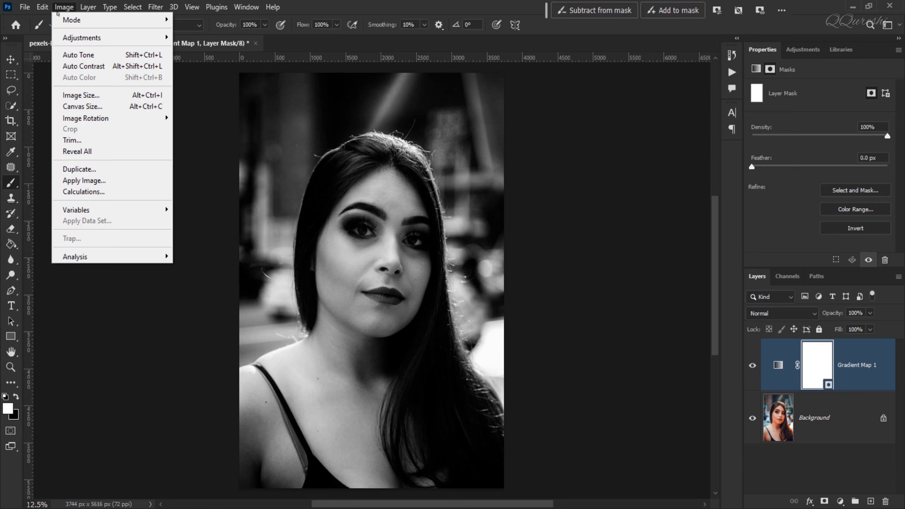
pyautogui.click(105, 183)
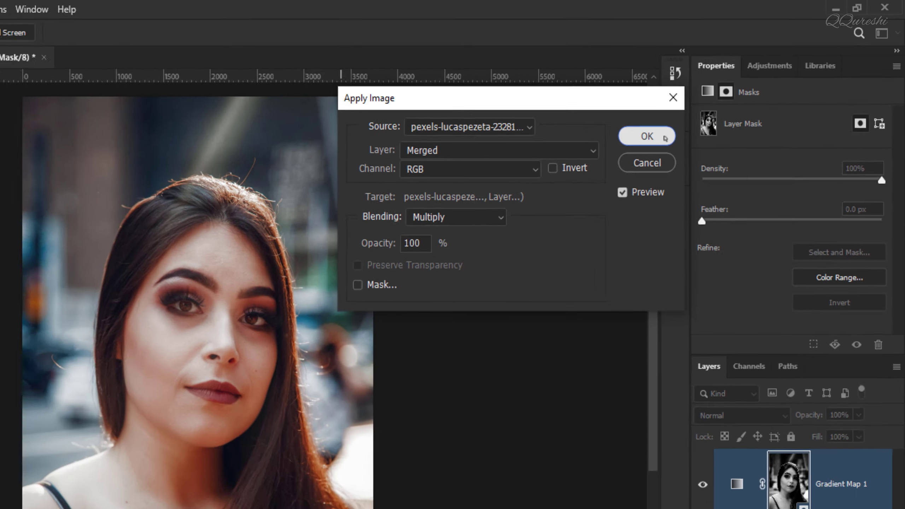
pyautogui.click(664, 137)
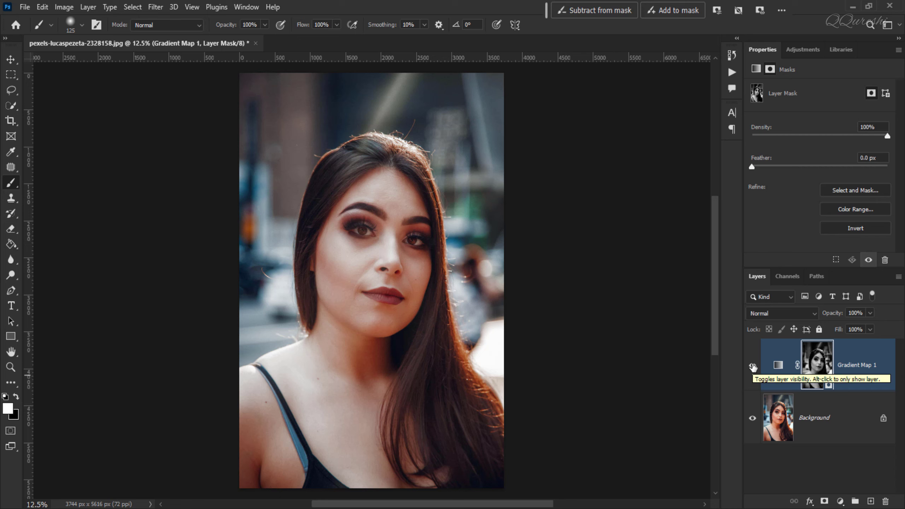
pyautogui.click(753, 367)
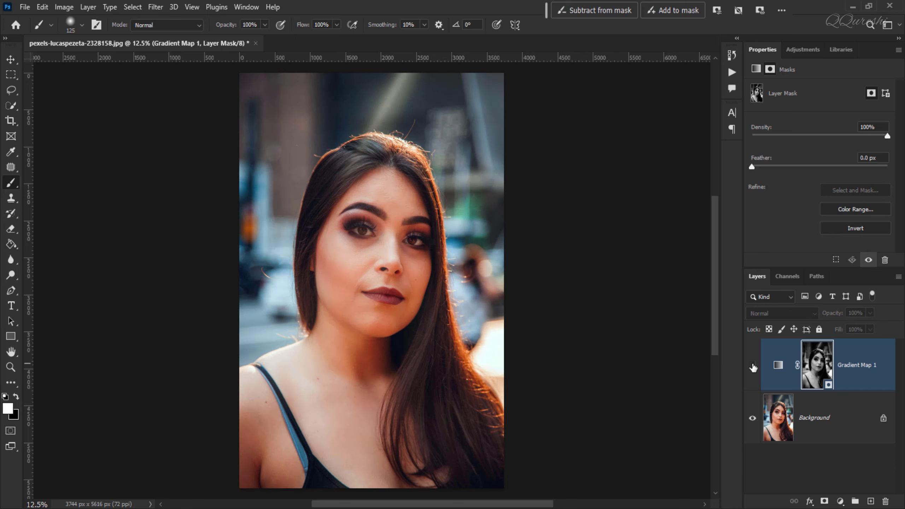
pyautogui.click(753, 367)
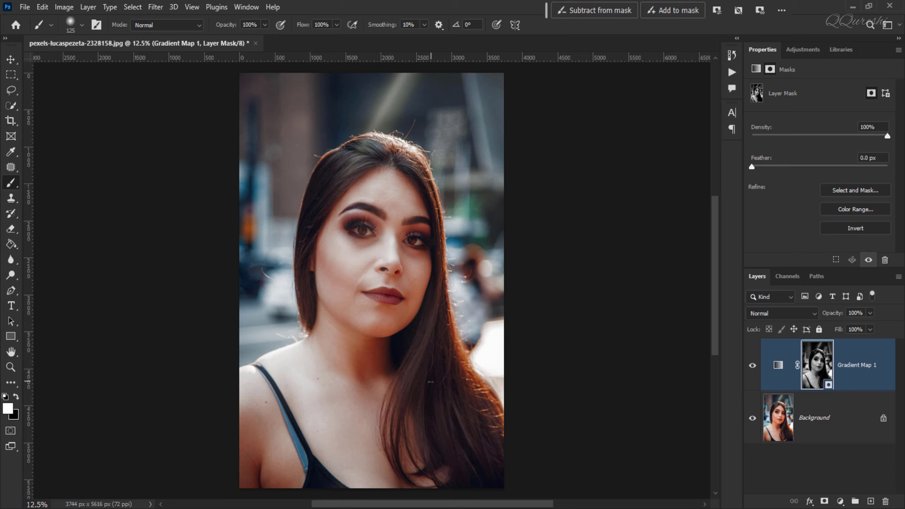
# - Add a Solid Color fill layer in pale pink #dfb2b2 and set its blend mode to Soft Light
pyautogui.click(839, 502)
pyautogui.click(820, 291)
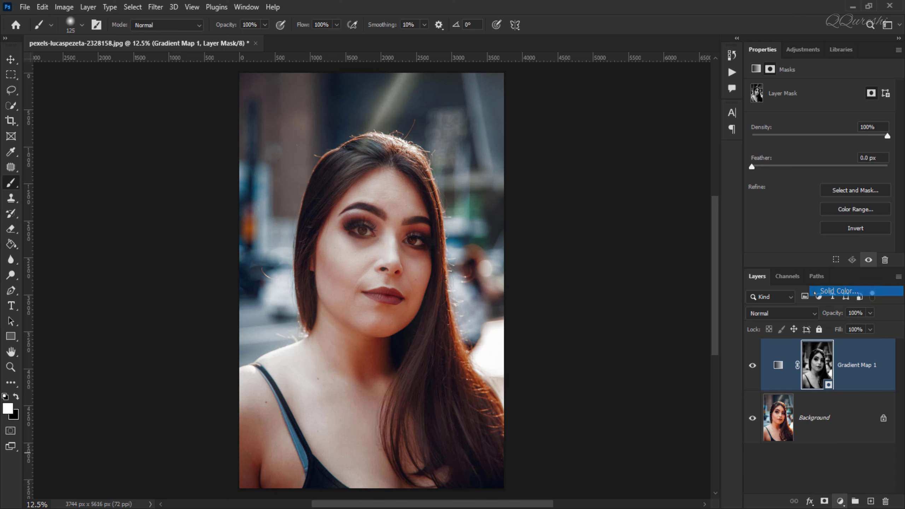
pyautogui.click(540, 123)
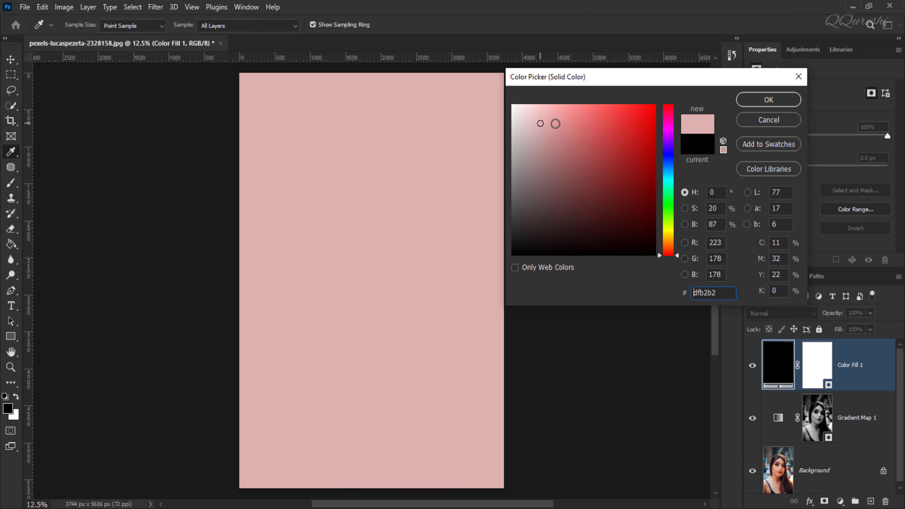
pyautogui.click(763, 100)
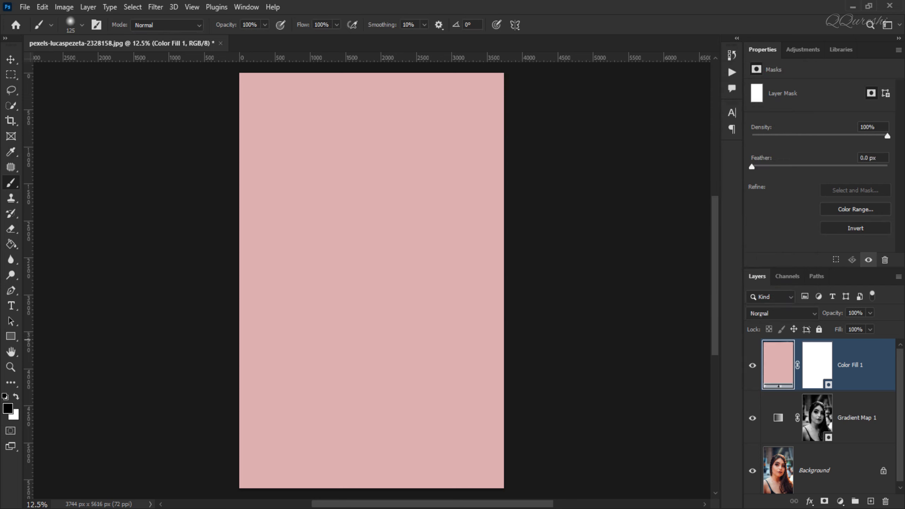
pyautogui.click(760, 314)
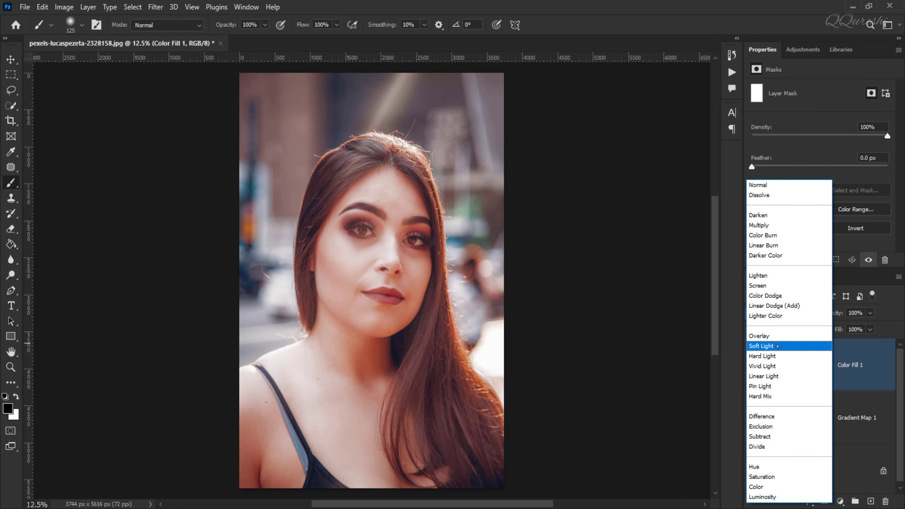
pyautogui.click(777, 346)
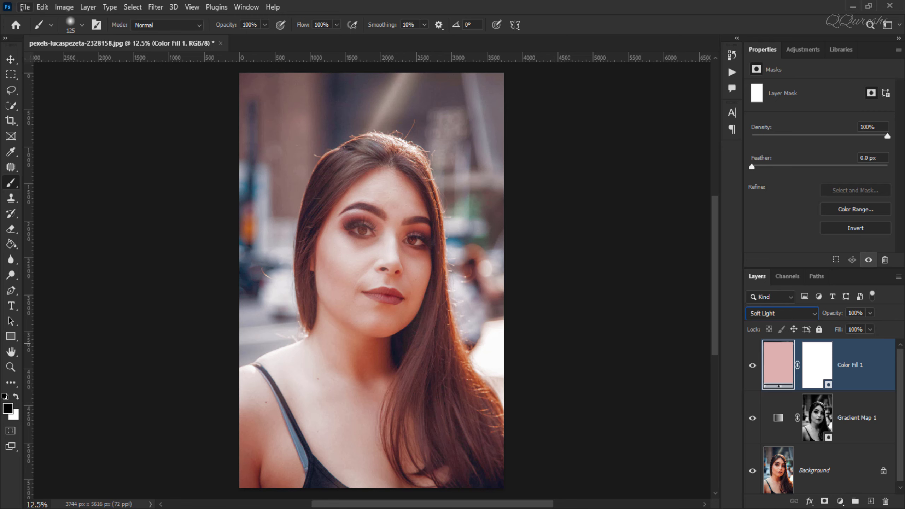
# - Place the skin-tone palette image 547 as an embedded layer, scaled to about 159% near the photo's upper-left corner
pyautogui.click(24, 7)
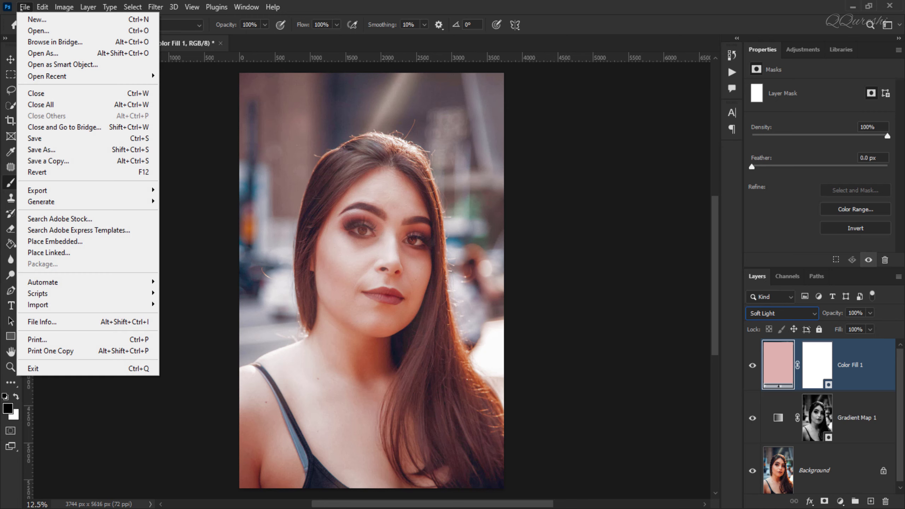
pyautogui.click(66, 242)
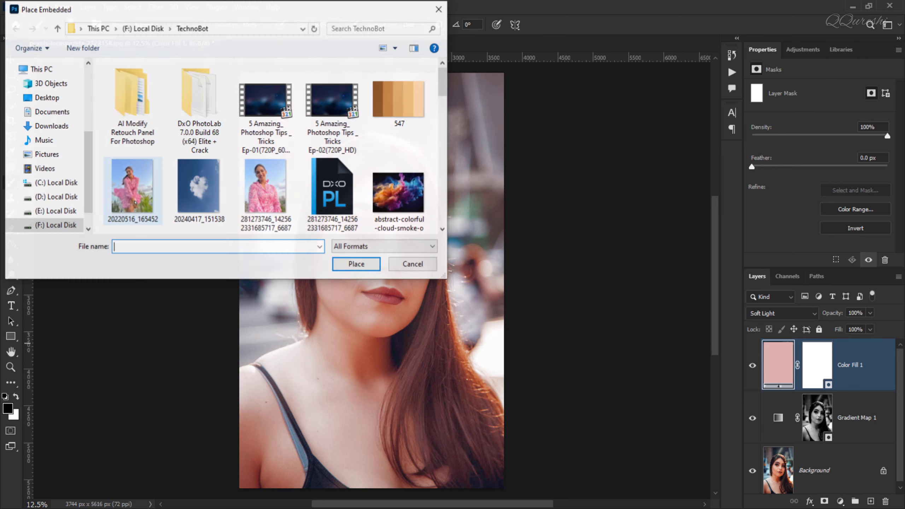
pyautogui.click(392, 101)
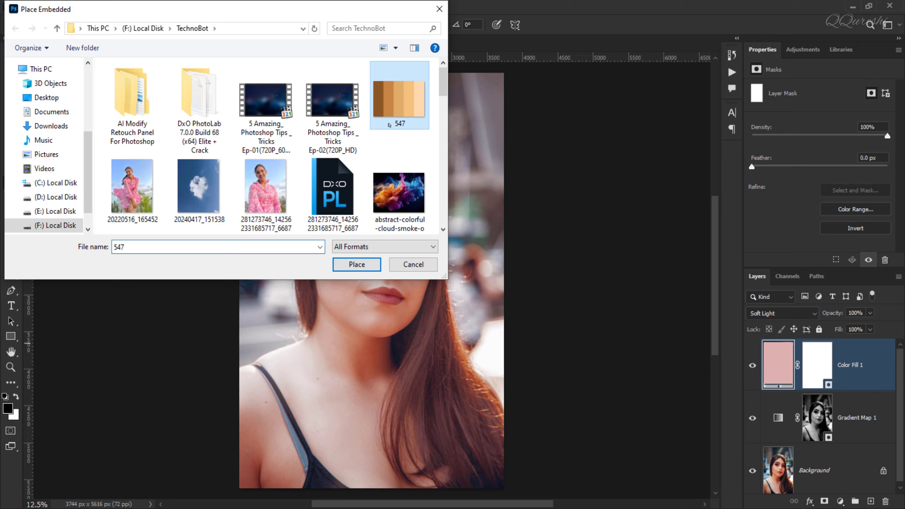
pyautogui.click(356, 264)
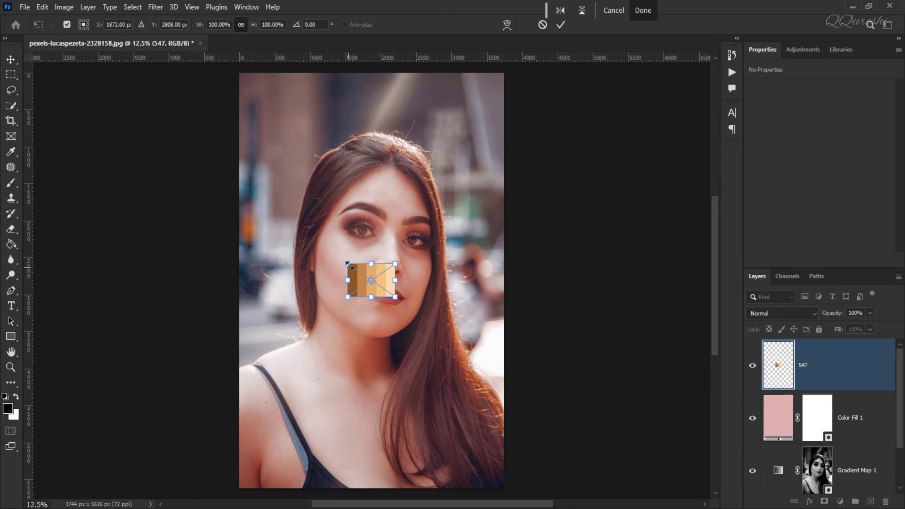
pyautogui.moveTo(347, 264)
pyautogui.mouseDown()
pyautogui.moveTo(317, 242)
pyautogui.moveTo(332, 217)
pyautogui.moveTo(292, 103)
pyautogui.mouseUp()
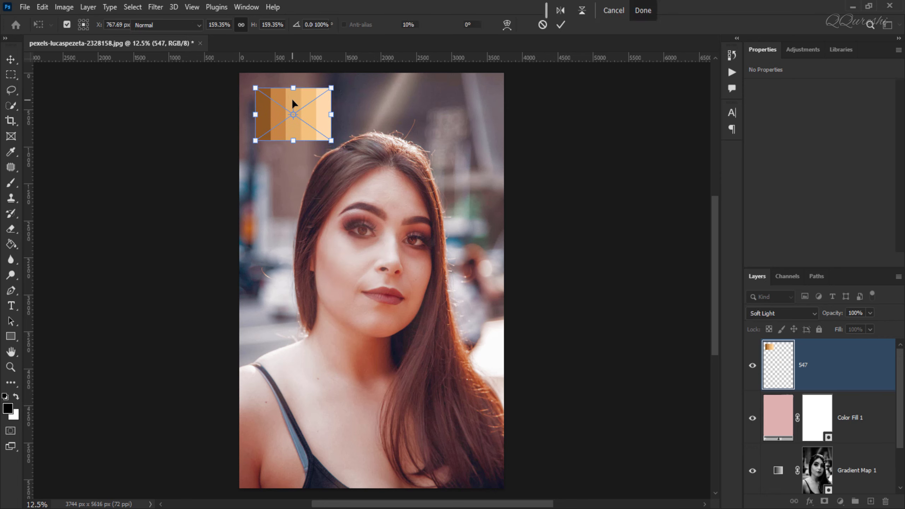
pyautogui.press('Return')
pyautogui.press('b')
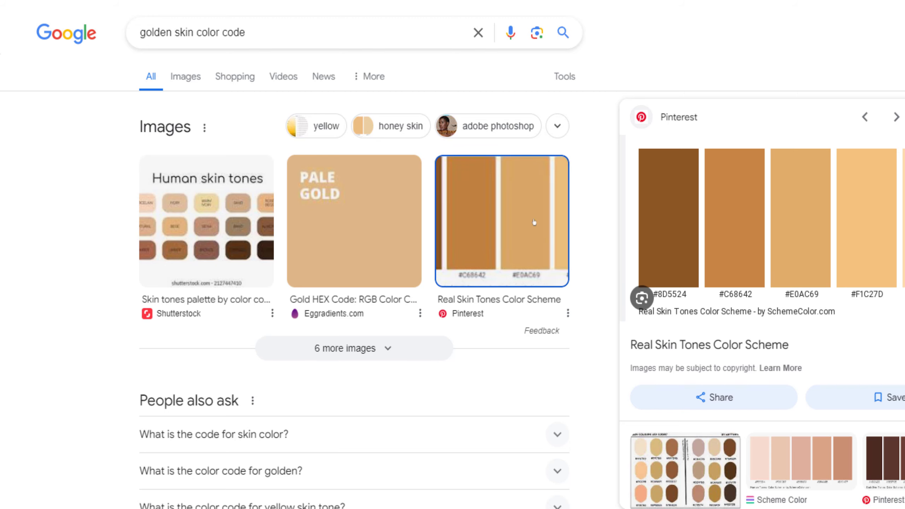
# - Switch to the Google results for "golden skin color code" and look through the skin-tone palettes and hex codes
pyautogui.scroll(-2, 453, 187)
pyautogui.scroll(-10, 452, 186)
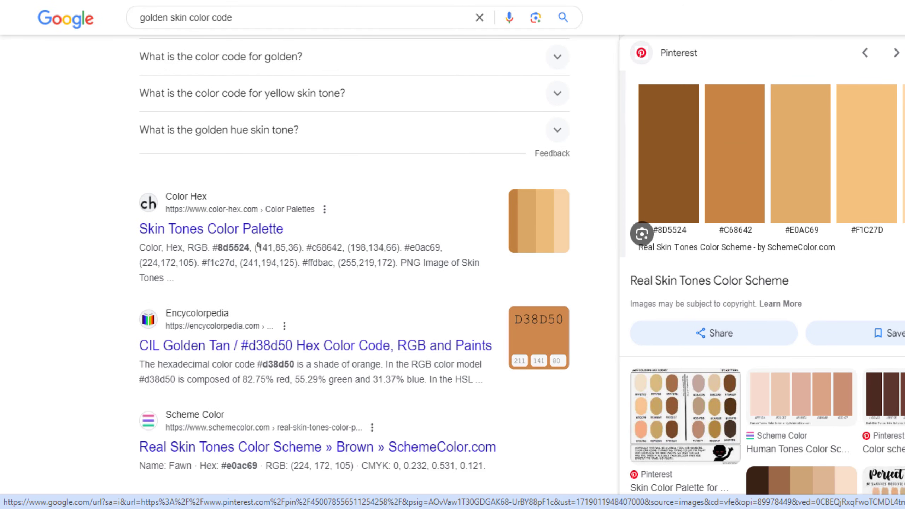
pyautogui.scroll(10, 484, 191)
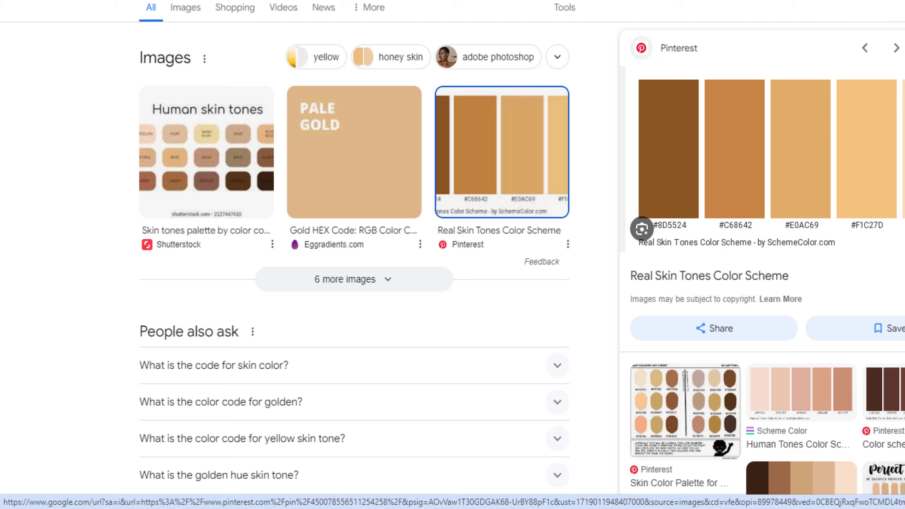
# - Open the Real Skin Tones Color Scheme image from Pinterest in a new browser tab
pyautogui.rightClick(763, 149)
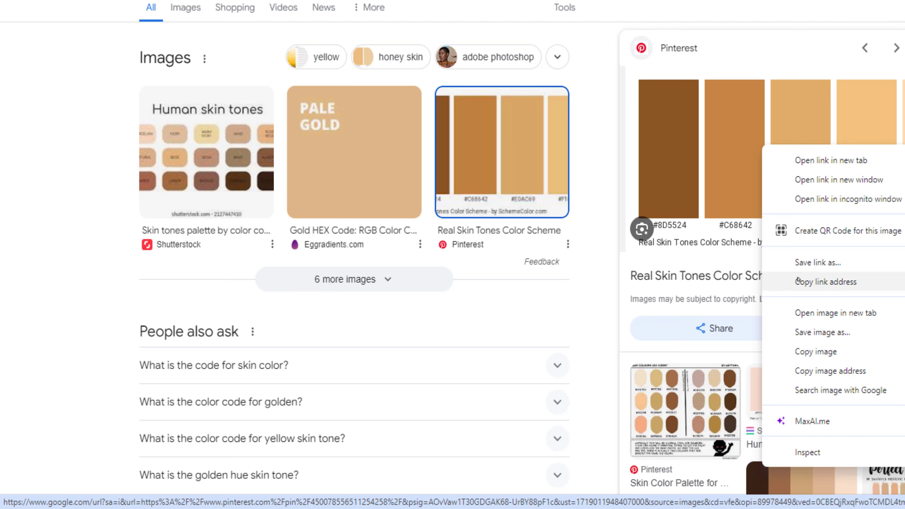
pyautogui.click(806, 313)
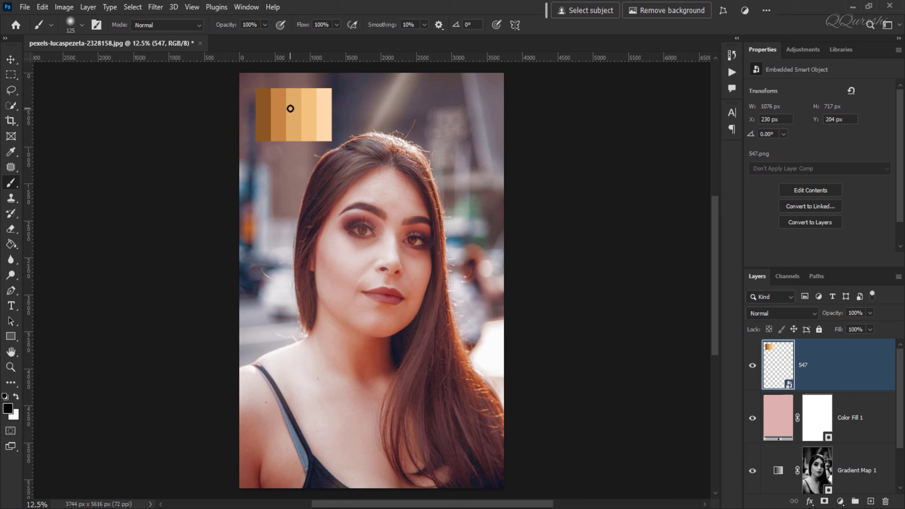
# - Switch to Photoshop and recolour the Color Fill 1 layer with the palette's middle golden swatch, #e0ac69
pyautogui.click(783, 420)
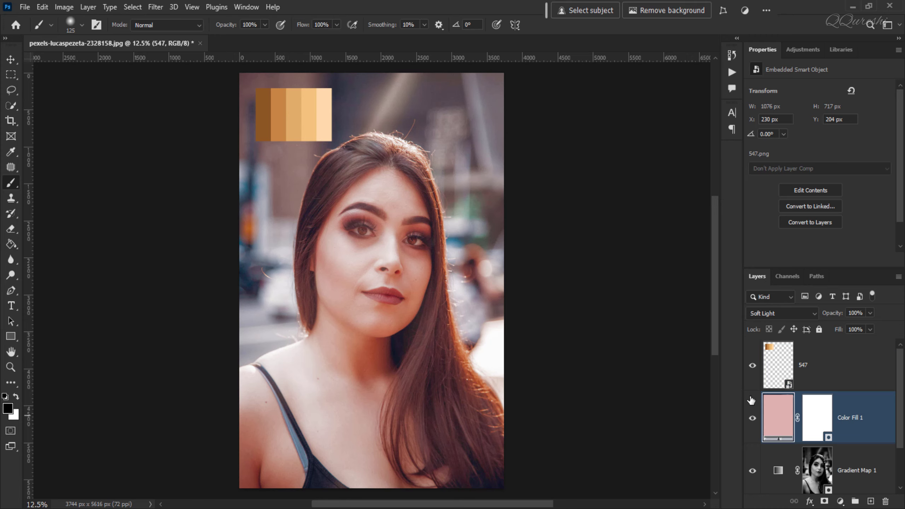
pyautogui.doubleClick(779, 419)
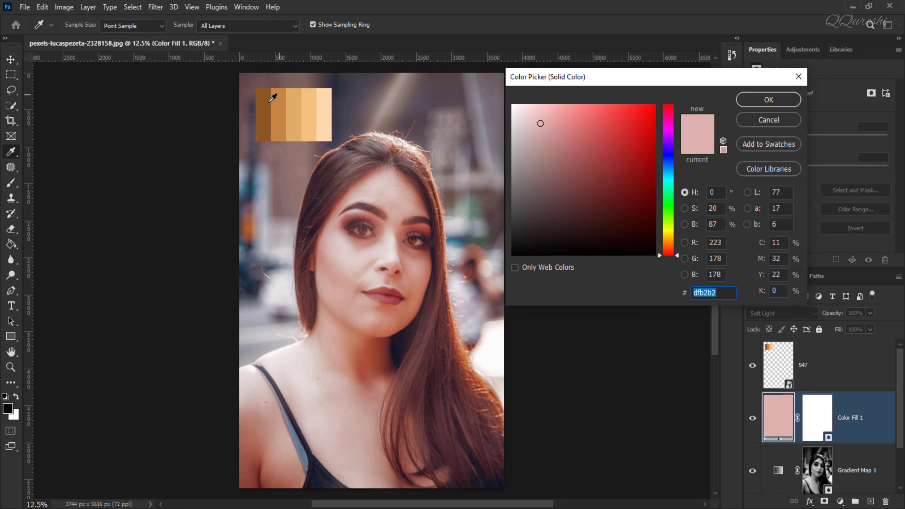
pyautogui.click(300, 101)
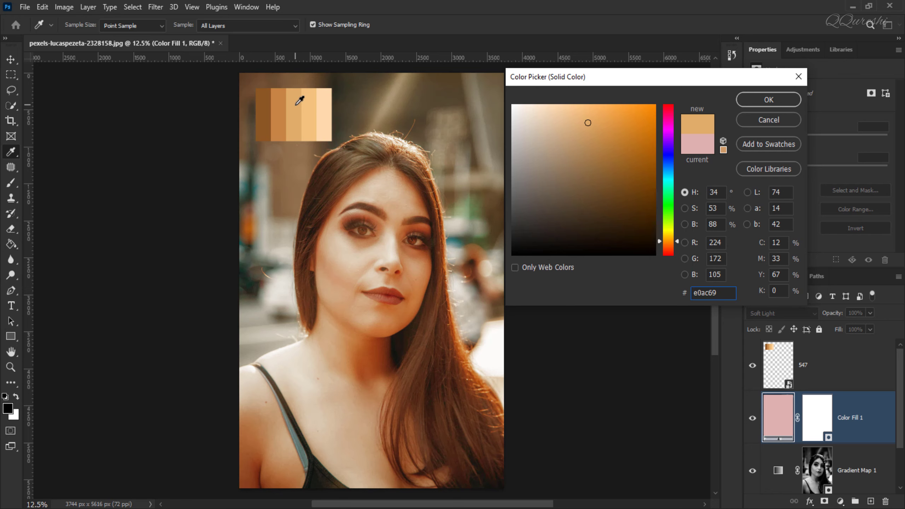
pyautogui.click(761, 101)
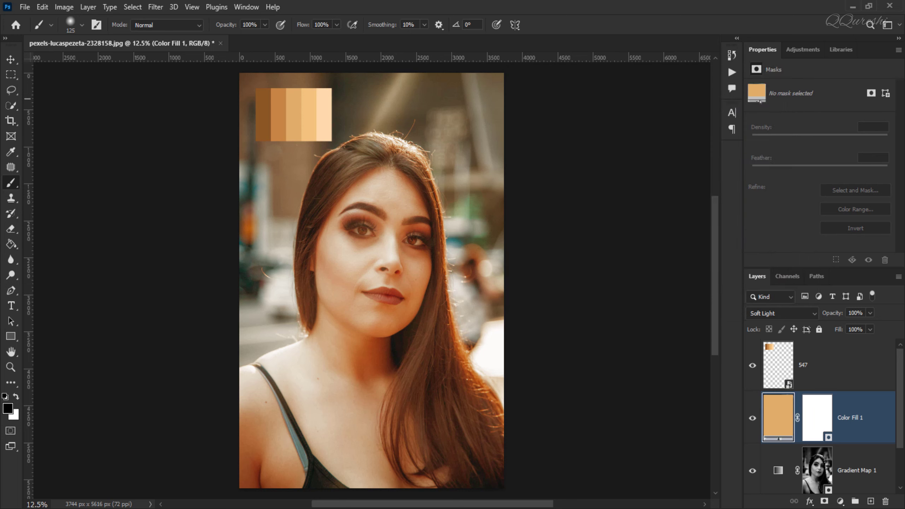
# - Invert the Color Fill 1 layer mask to black and paint white over the woman's face with a soft brush
pyautogui.click(820, 417)
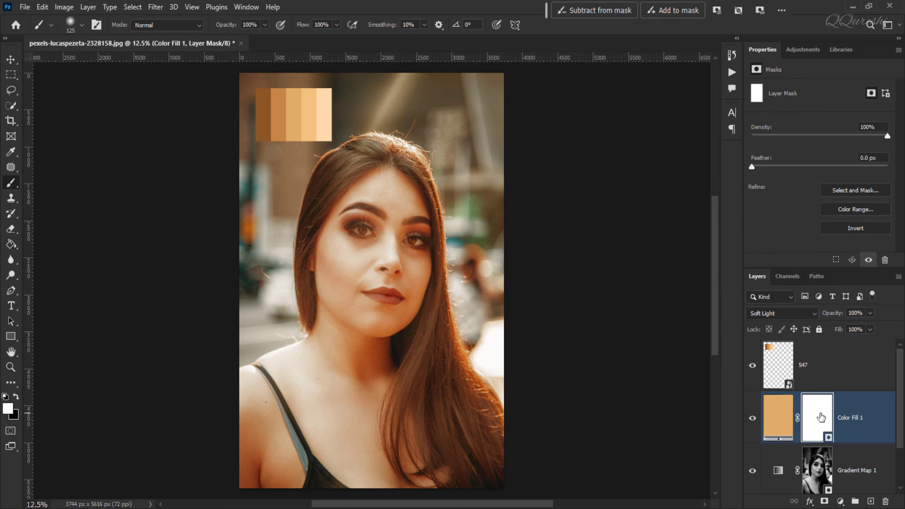
pyautogui.hotkey('ctrl', 'i')
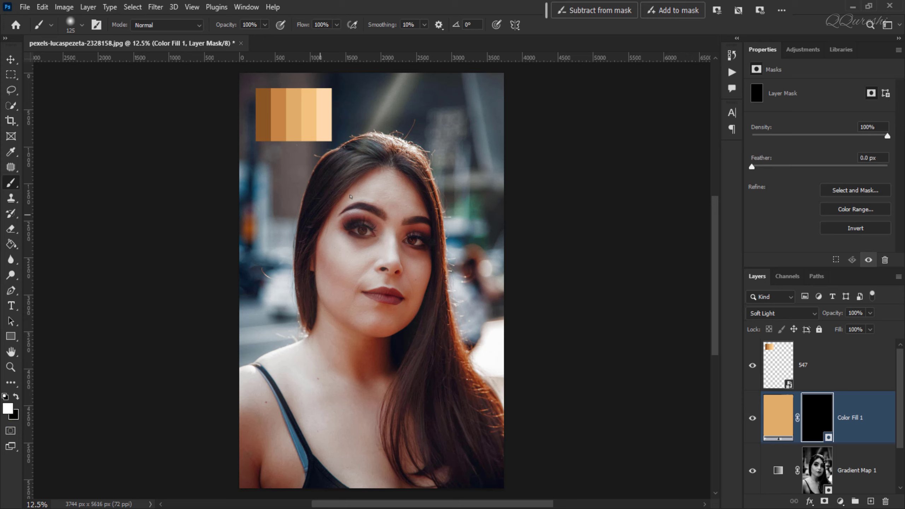
pyautogui.moveTo(380, 171)
pyautogui.mouseDown()
pyautogui.moveTo(324, 230)
pyautogui.moveTo(318, 266)
pyautogui.moveTo(321, 298)
pyautogui.moveTo(355, 324)
pyautogui.mouseUp()
pyautogui.moveTo(387, 169)
pyautogui.mouseDown()
pyautogui.moveTo(425, 215)
pyautogui.moveTo(398, 225)
pyautogui.moveTo(385, 211)
pyautogui.moveTo(340, 210)
pyautogui.moveTo(385, 171)
pyautogui.moveTo(364, 192)
pyautogui.moveTo(421, 182)
pyautogui.moveTo(344, 186)
pyautogui.moveTo(373, 175)
pyautogui.moveTo(337, 202)
pyautogui.moveTo(394, 183)
pyautogui.moveTo(413, 209)
pyautogui.moveTo(387, 186)
pyautogui.moveTo(419, 219)
pyautogui.moveTo(392, 229)
pyautogui.moveTo(415, 216)
pyautogui.moveTo(377, 217)
pyautogui.moveTo(336, 204)
pyautogui.moveTo(392, 203)
pyautogui.moveTo(393, 214)
pyautogui.moveTo(407, 214)
pyautogui.moveTo(361, 235)
pyautogui.moveTo(311, 235)
pyautogui.moveTo(361, 229)
pyautogui.moveTo(383, 245)
pyautogui.moveTo(387, 232)
pyautogui.moveTo(379, 251)
pyautogui.moveTo(333, 263)
pyautogui.moveTo(304, 230)
pyautogui.moveTo(292, 325)
pyautogui.moveTo(307, 248)
pyautogui.moveTo(331, 267)
pyautogui.moveTo(386, 265)
pyautogui.moveTo(406, 245)
pyautogui.moveTo(431, 247)
pyautogui.moveTo(385, 250)
pyautogui.moveTo(392, 271)
pyautogui.moveTo(390, 255)
pyautogui.moveTo(400, 274)
pyautogui.moveTo(427, 279)
pyautogui.moveTo(376, 286)
pyautogui.moveTo(412, 302)
pyautogui.moveTo(396, 358)
pyautogui.moveTo(305, 309)
pyautogui.moveTo(358, 277)
pyautogui.moveTo(368, 313)
pyautogui.moveTo(317, 302)
pyautogui.moveTo(336, 342)
pyautogui.moveTo(291, 295)
pyautogui.moveTo(297, 384)
pyautogui.moveTo(341, 237)
pyautogui.mouseUp()
# - Enlarge the brush up to 600 px and paint white on the mask over the woman's neck, shoulder and chest
pyautogui.scroll(3, 370, 189)
pyautogui.press(']')
pyautogui.press(']')
pyautogui.press(']')
pyautogui.press(']')
pyautogui.press(']')
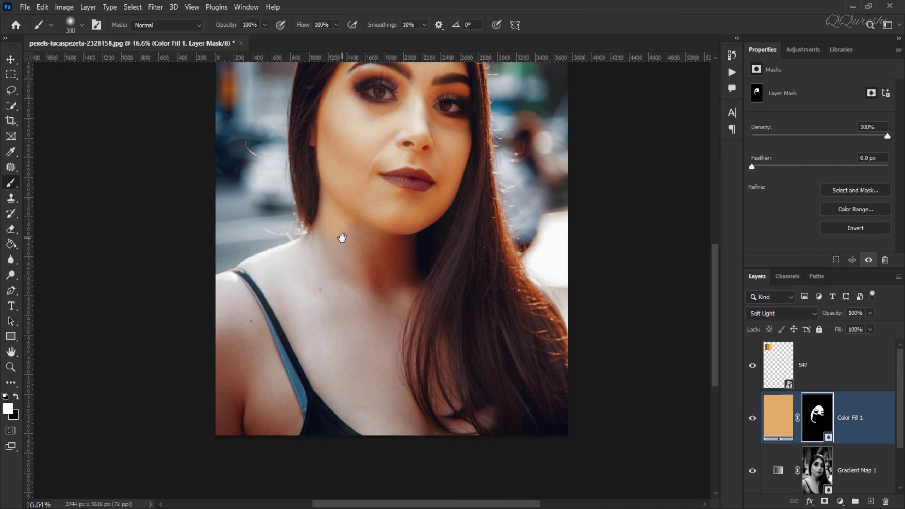
pyautogui.moveTo(226, 396)
pyautogui.mouseDown()
pyautogui.moveTo(253, 321)
pyautogui.moveTo(279, 400)
pyautogui.moveTo(242, 291)
pyautogui.moveTo(295, 319)
pyautogui.mouseUp()
pyautogui.press(']')
pyautogui.press(']')
pyautogui.press(']')
pyautogui.moveTo(343, 269)
pyautogui.mouseDown()
pyautogui.moveTo(391, 246)
pyautogui.moveTo(380, 332)
pyautogui.moveTo(406, 427)
pyautogui.moveTo(363, 270)
pyautogui.moveTo(349, 261)
pyautogui.moveTo(282, 308)
pyautogui.moveTo(287, 451)
pyautogui.moveTo(375, 430)
pyautogui.moveTo(270, 303)
pyautogui.moveTo(353, 222)
pyautogui.mouseUp()
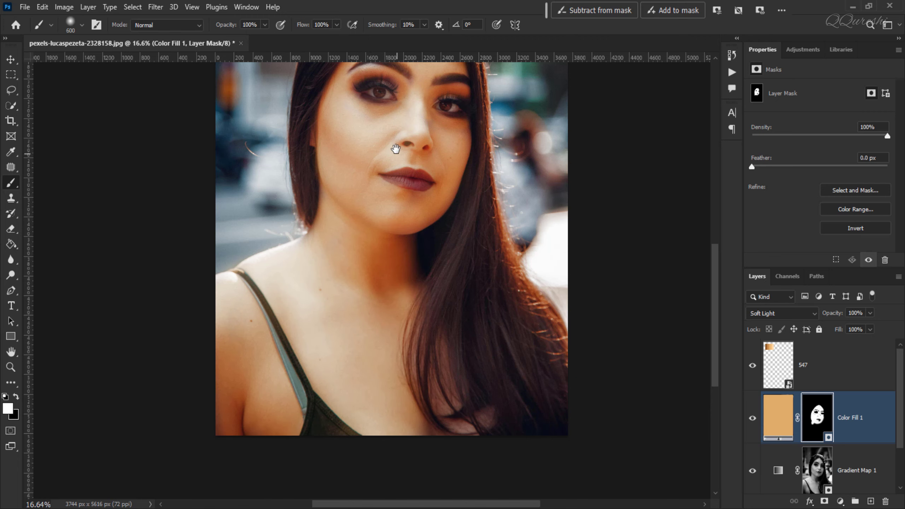
# - Paint black on the Color Fill 1 mask over both eyes and the lips with a 150 px brush
pyautogui.moveTo(396, 149); pyautogui.dragTo(361, 280)
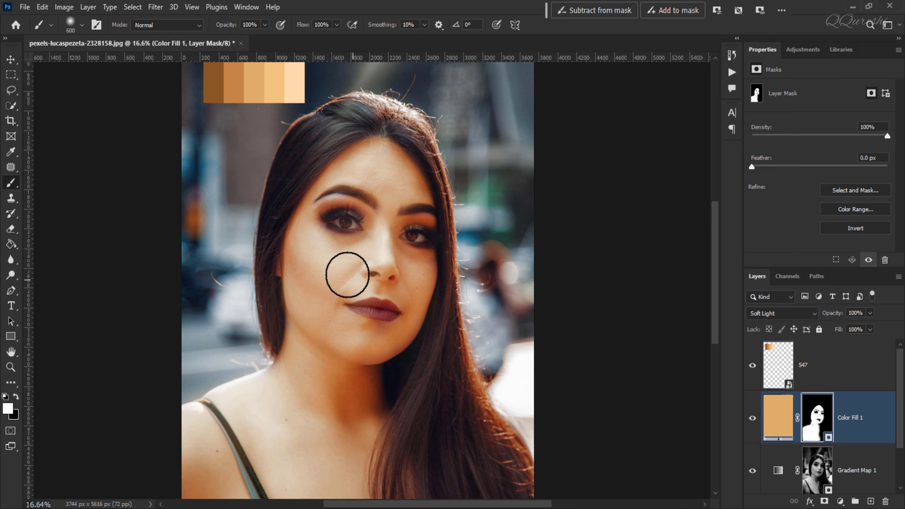
pyautogui.scroll(2, 370, 307)
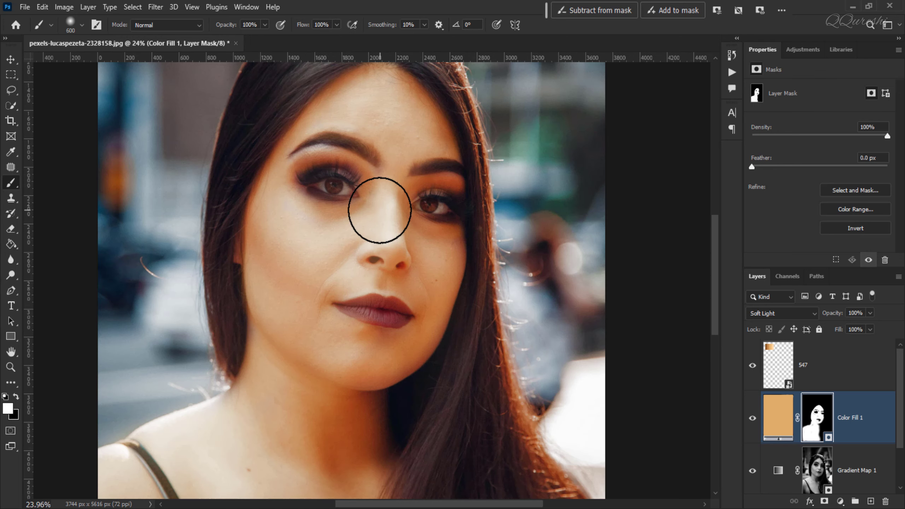
pyautogui.press('[')
pyautogui.press('[')
pyautogui.press('[')
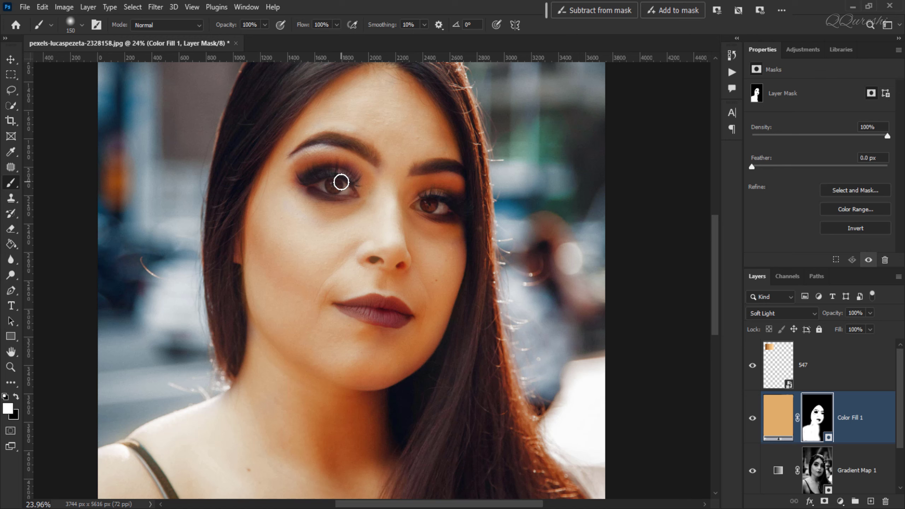
pyautogui.press('x')
pyautogui.moveTo(338, 182)
pyautogui.mouseDown()
pyautogui.moveTo(348, 188)
pyautogui.moveTo(323, 186)
pyautogui.moveTo(342, 191)
pyautogui.mouseUp()
pyautogui.moveTo(424, 207)
pyautogui.mouseDown()
pyautogui.moveTo(445, 210)
pyautogui.moveTo(426, 205)
pyautogui.mouseUp()
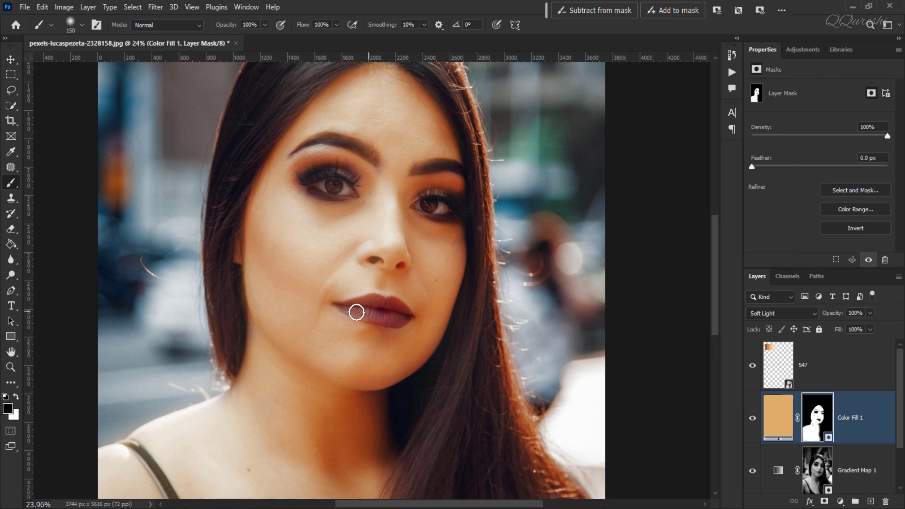
pyautogui.moveTo(365, 303)
pyautogui.mouseDown()
pyautogui.moveTo(396, 309)
pyautogui.moveTo(348, 309)
pyautogui.moveTo(404, 316)
pyautogui.moveTo(367, 315)
pyautogui.moveTo(375, 318)
pyautogui.mouseUp()
pyautogui.hotkey('ctrl', '0')
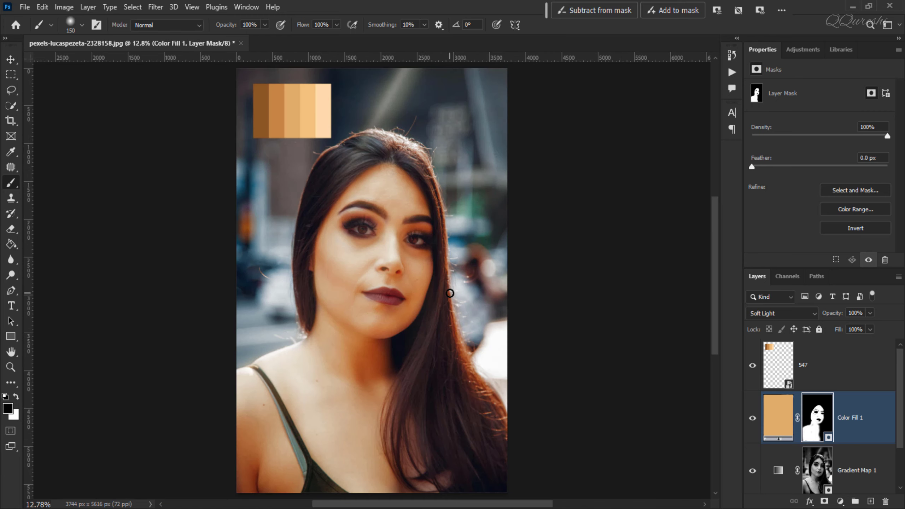
# - Try 55% opacity on Color Fill 1, compare the skin with and without the layer, and settle on 50%
pyautogui.click(856, 313)
pyautogui.write('50')
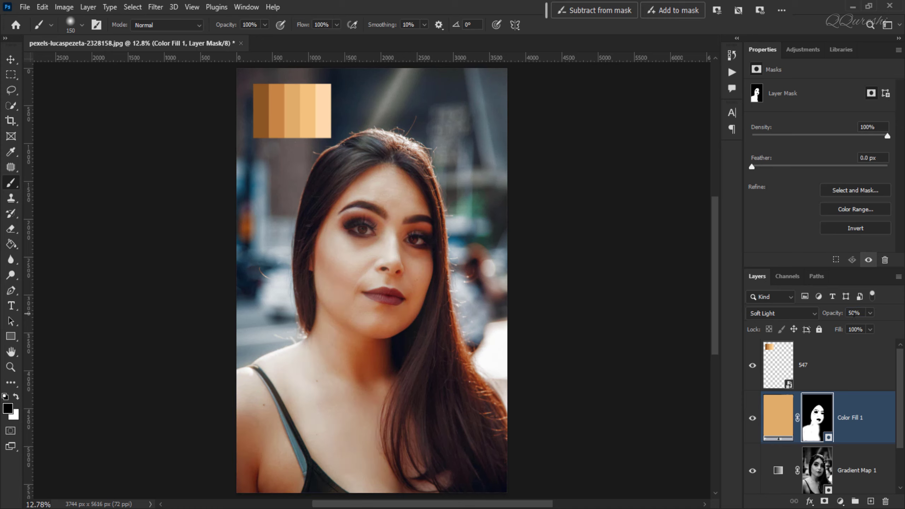
pyautogui.click(854, 313)
pyautogui.write('55')
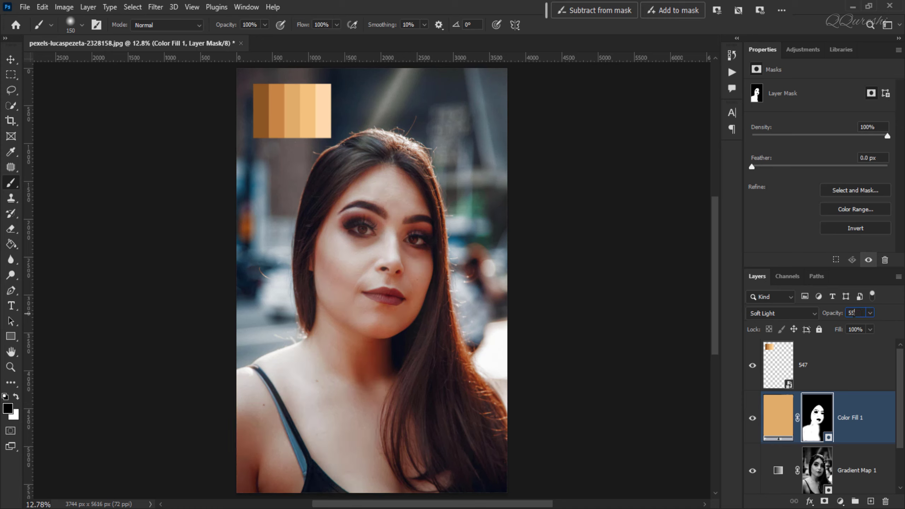
pyautogui.click(752, 419)
pyautogui.click(752, 420)
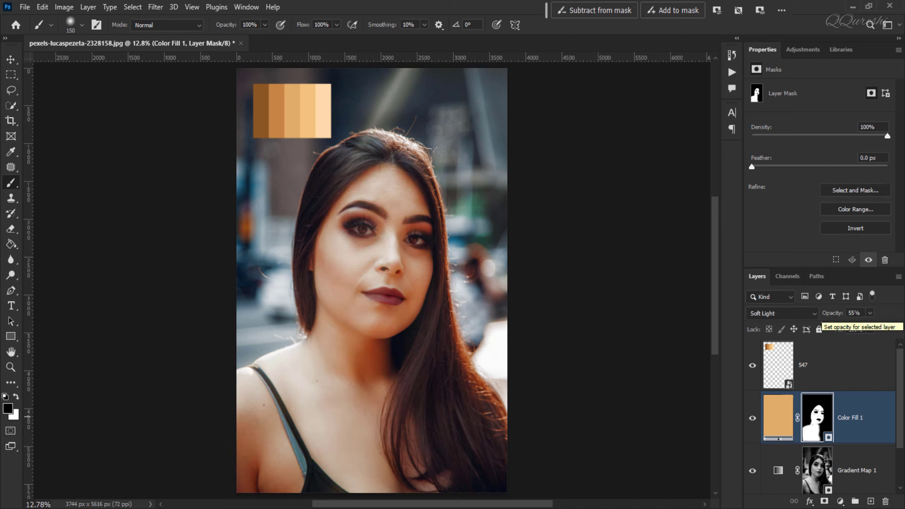
pyautogui.click(860, 313)
pyautogui.write('50')
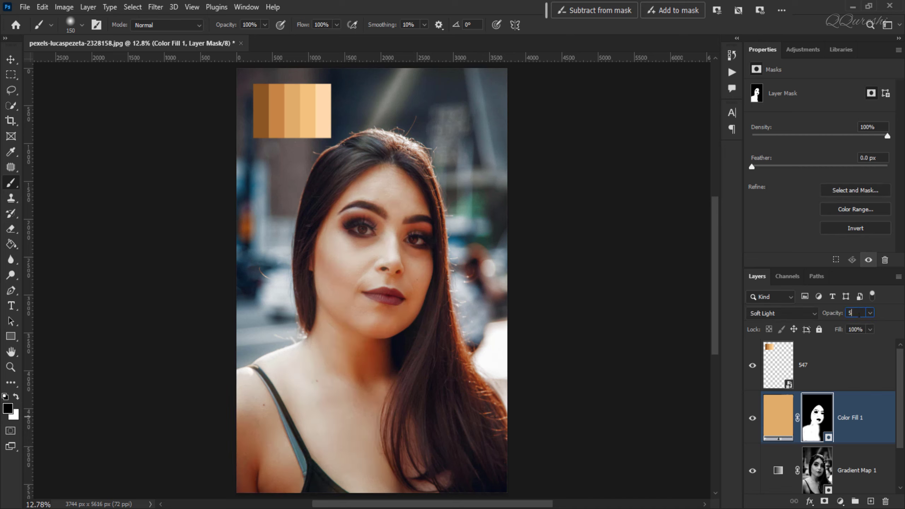
pyautogui.press('Return')
# - Try each palette swatch as the Color Fill 1 colour and apply the second one, #c68642
pyautogui.doubleClick(779, 418)
pyautogui.click(261, 110)
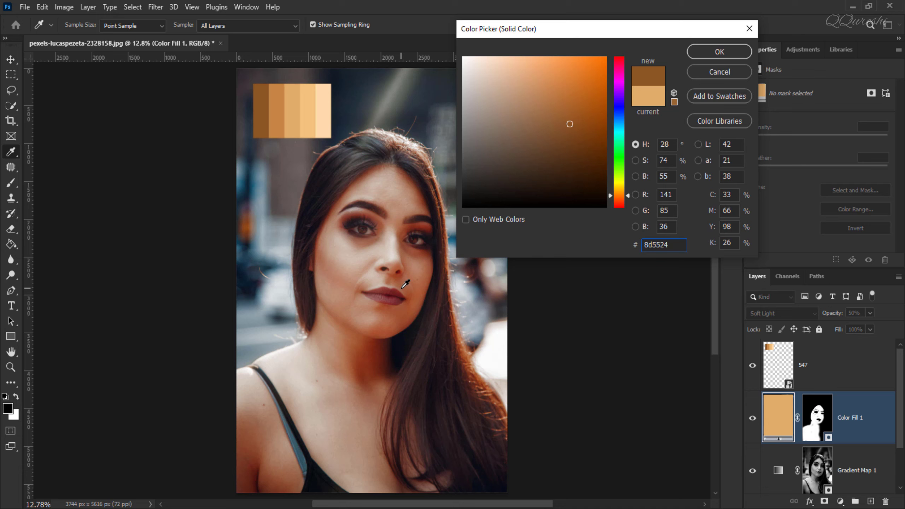
pyautogui.click(277, 103)
pyautogui.click(296, 104)
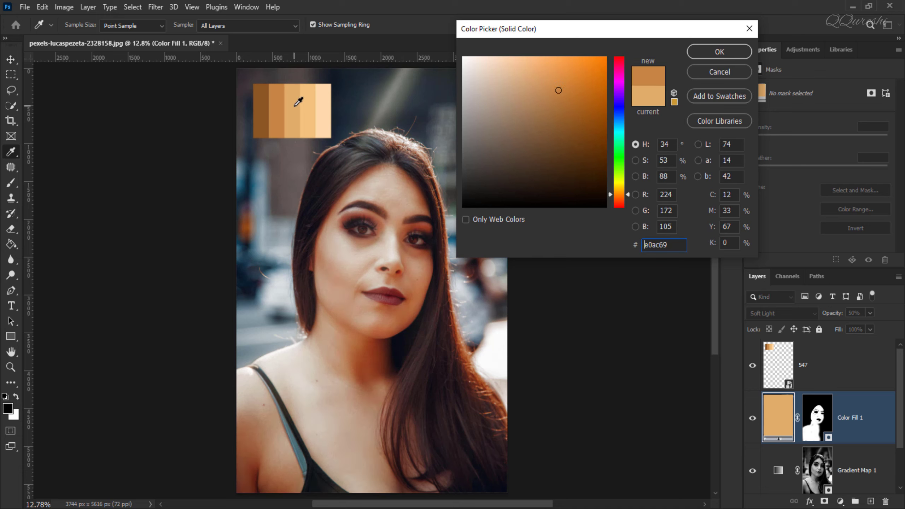
pyautogui.click(305, 105)
pyautogui.click(322, 104)
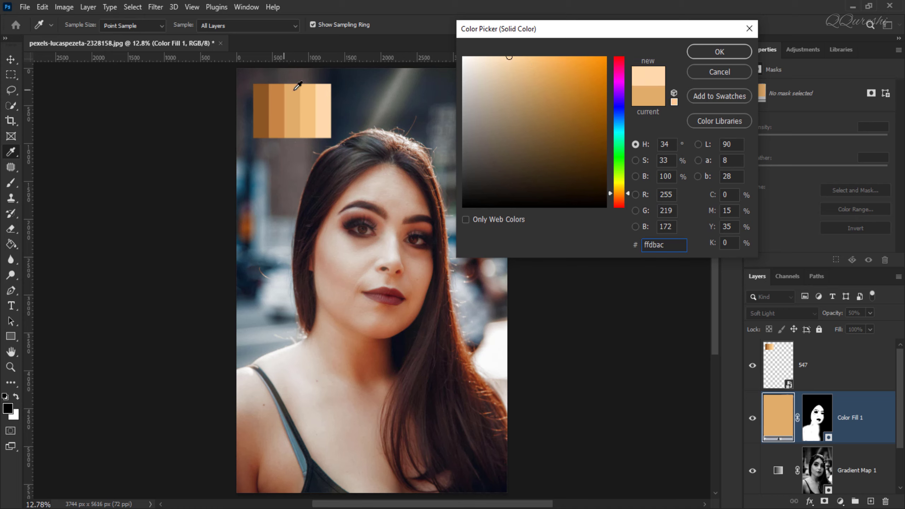
pyautogui.click(293, 108)
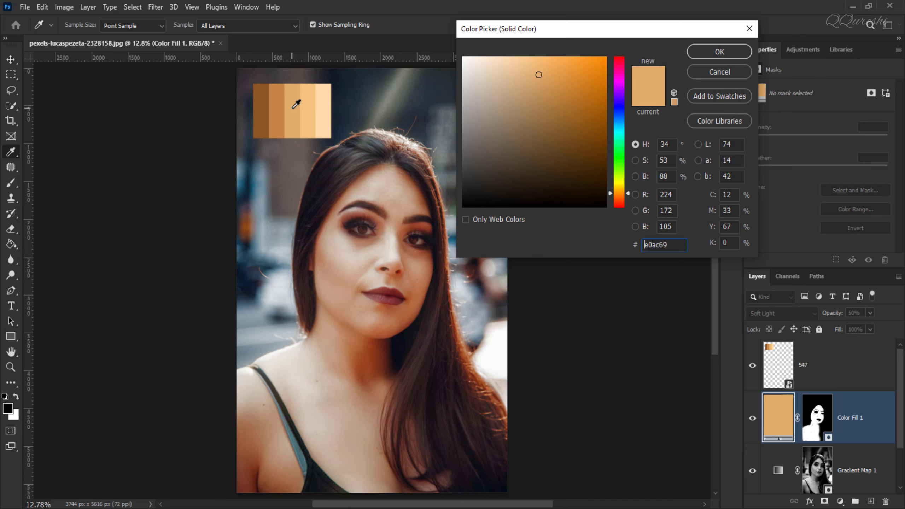
pyautogui.click(279, 107)
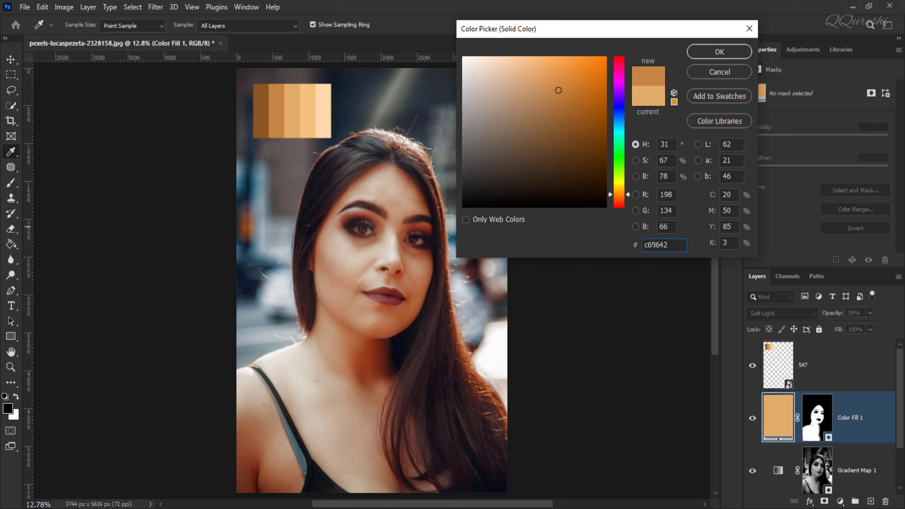
pyautogui.moveTo(676, 246); pyautogui.dragTo(630, 244)
pyautogui.click(705, 52)
pyautogui.press('b')
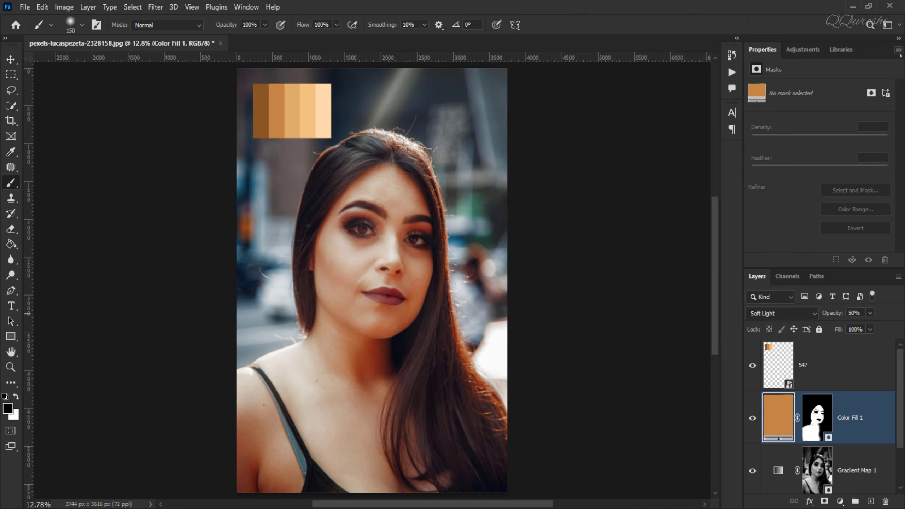
# - Close the Properties panel group to give the layer list more room, and hide the 547 palette layer
pyautogui.click(900, 50)
pyautogui.click(820, 130)
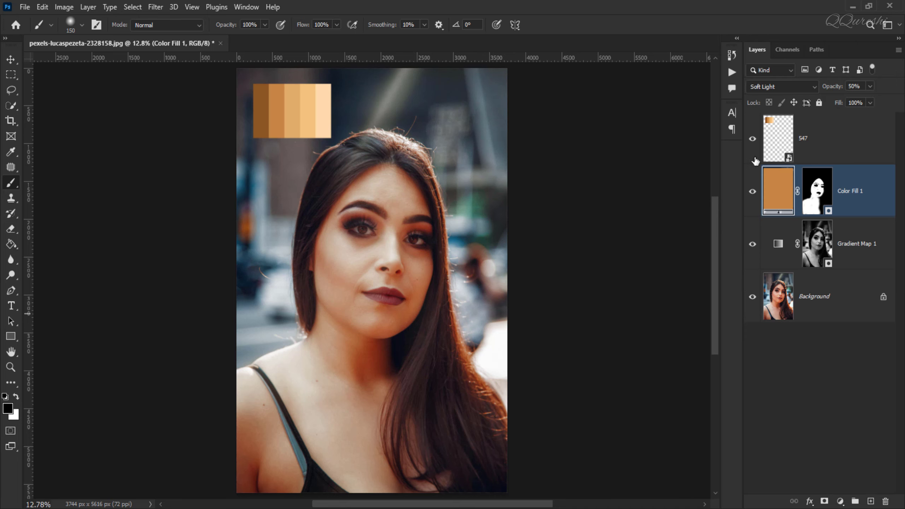
pyautogui.click(752, 138)
# - Compare the whole photo and a close-up of the face with and without the Color Fill 1 layer
pyautogui.click(752, 194)
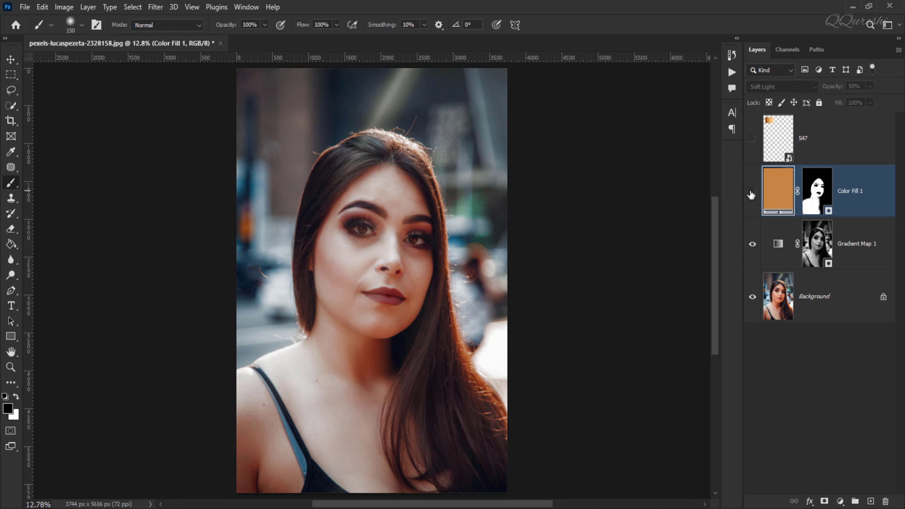
pyautogui.click(752, 194)
pyautogui.scroll(4, 363, 264)
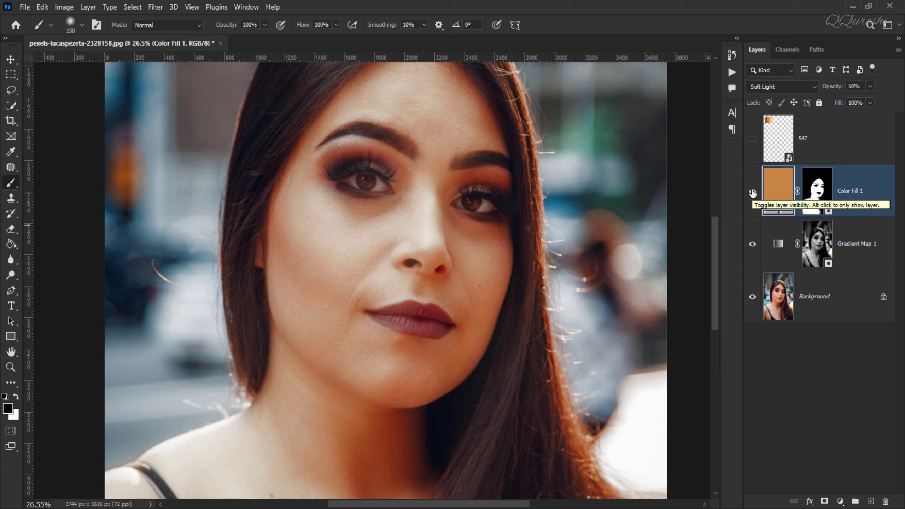
pyautogui.click(753, 194)
pyautogui.click(752, 194)
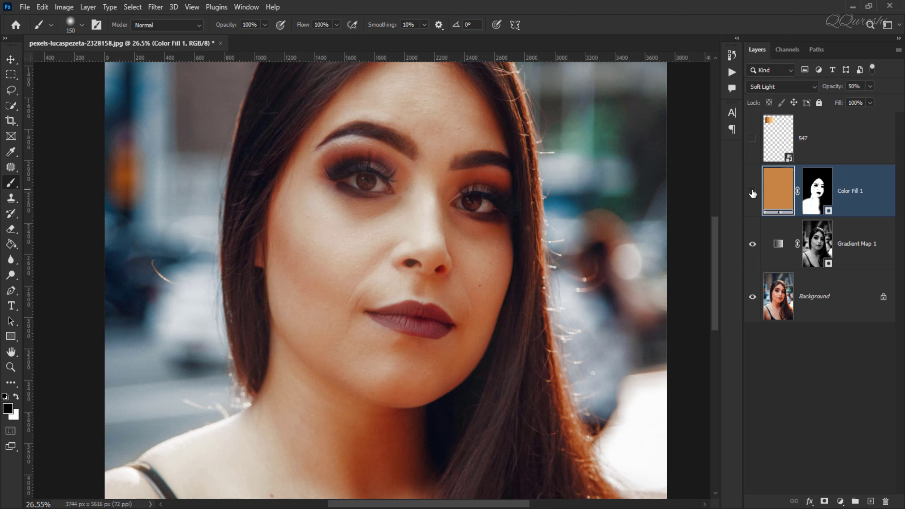
pyautogui.click(752, 193)
pyautogui.click(753, 194)
pyautogui.hotkey('ctrl', '0')
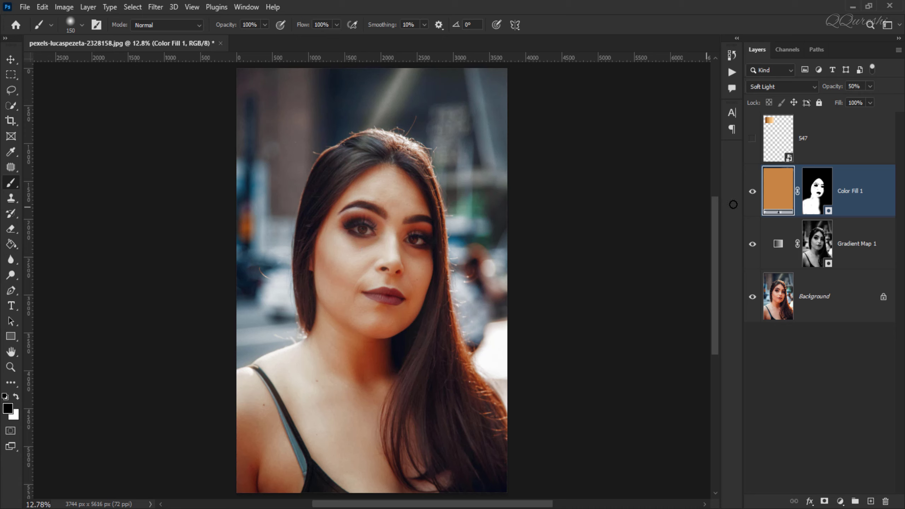
# - Try #7d5122, #dbc3aa and #7b5d3c as the Color Fill 1 colour, and cancel the colour change
pyautogui.doubleClick(772, 192)
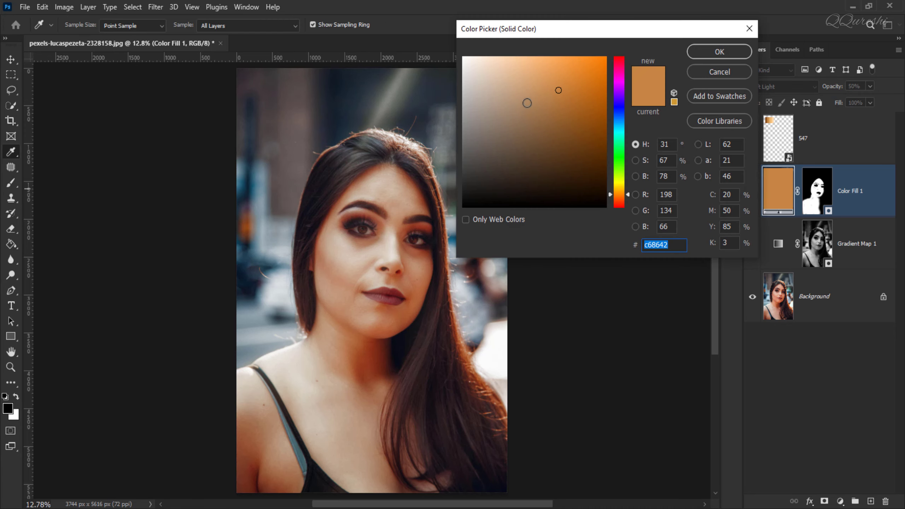
pyautogui.click(542, 137)
pyautogui.moveTo(543, 138)
pyautogui.mouseDown()
pyautogui.moveTo(582, 131)
pyautogui.moveTo(600, 76)
pyautogui.moveTo(498, 130)
pyautogui.moveTo(568, 133)
pyautogui.mouseUp()
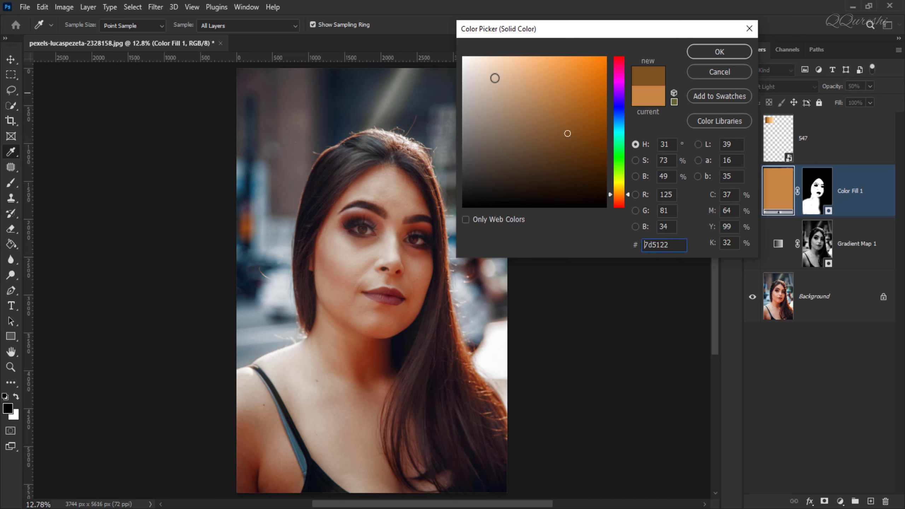
pyautogui.click(494, 78)
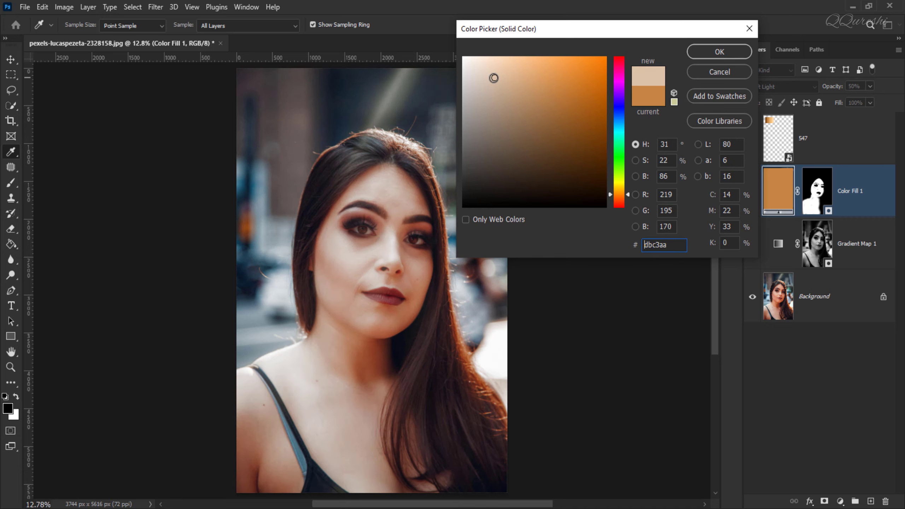
pyautogui.click(535, 134)
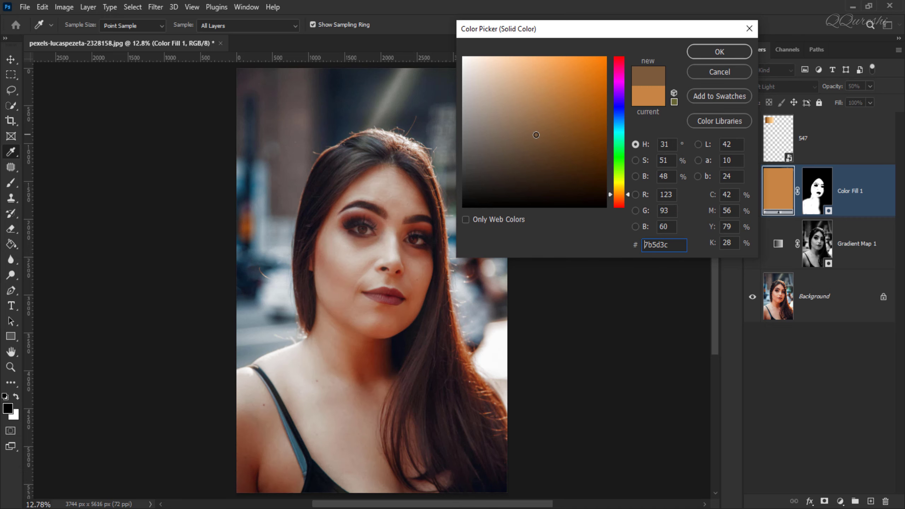
pyautogui.click(703, 74)
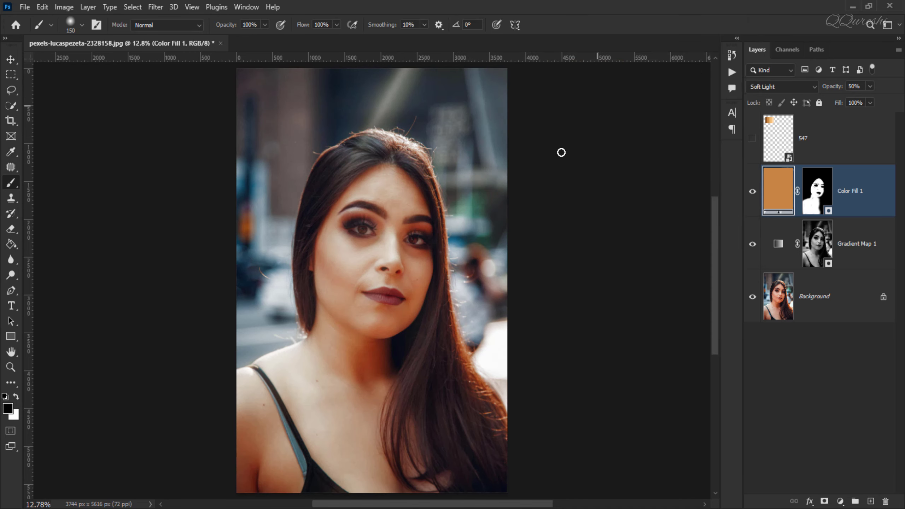
# - Compare the photo once more with and without Color Fill 1, and select the Gradient Map 1 layer
pyautogui.click(753, 192)
pyautogui.click(753, 193)
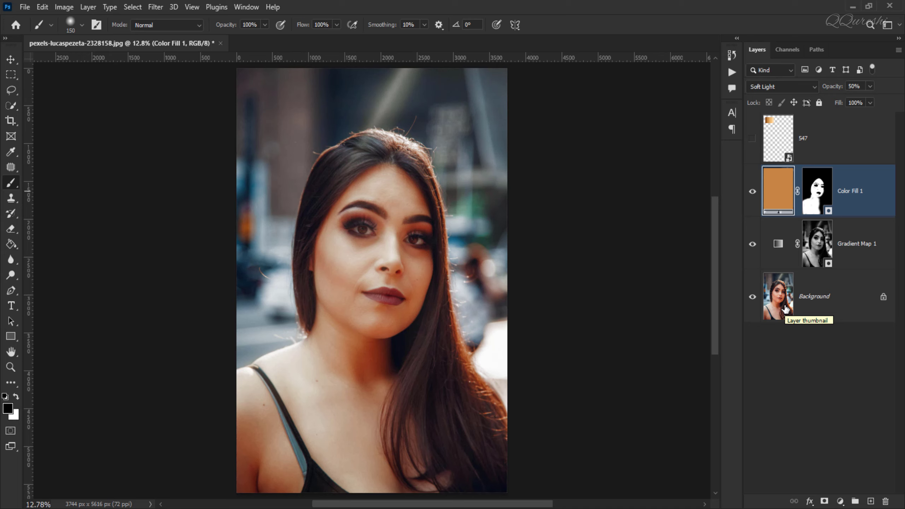
pyautogui.click(778, 244)
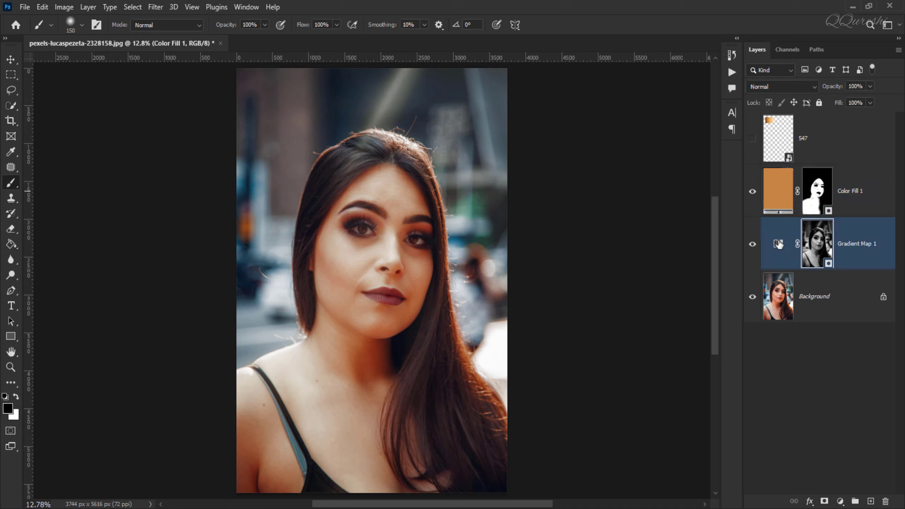